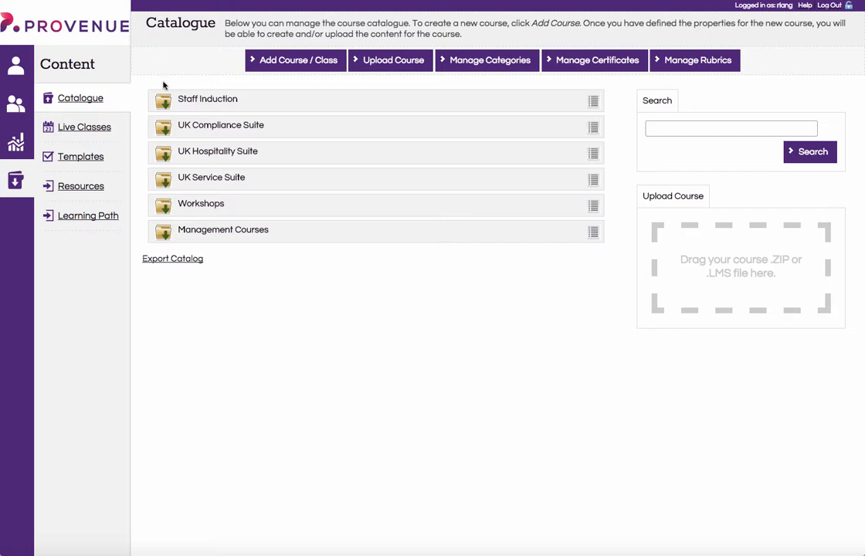
# Expand the UK Compliance Suite category and view the Data Protection course's details and editable properties.
pyautogui.click(163, 132)
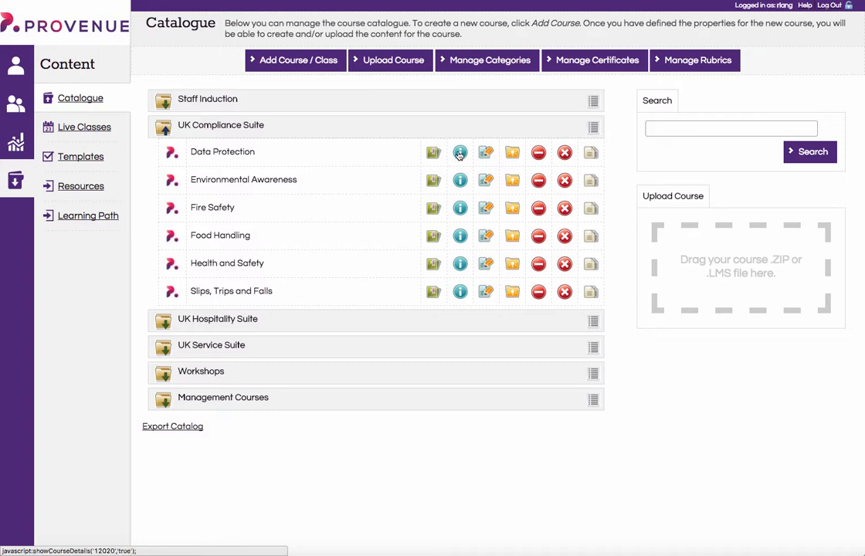
pyautogui.click(459, 153)
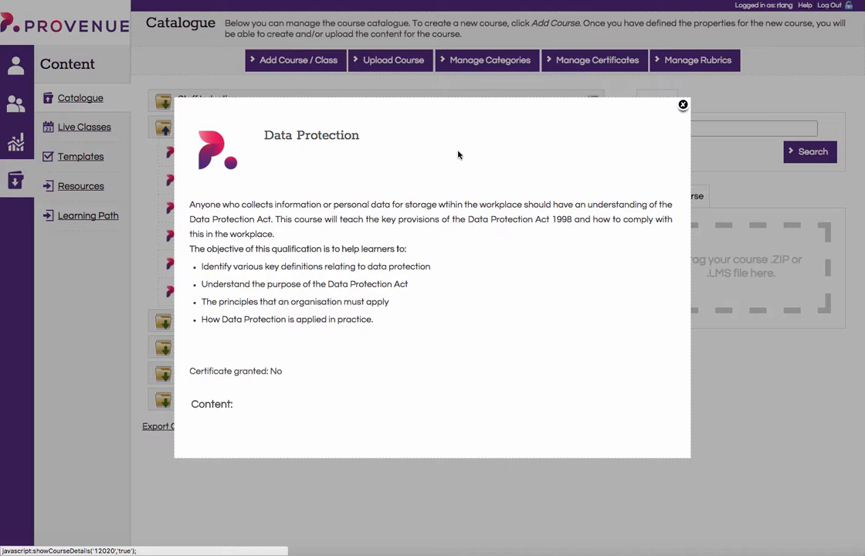
pyautogui.click(683, 106)
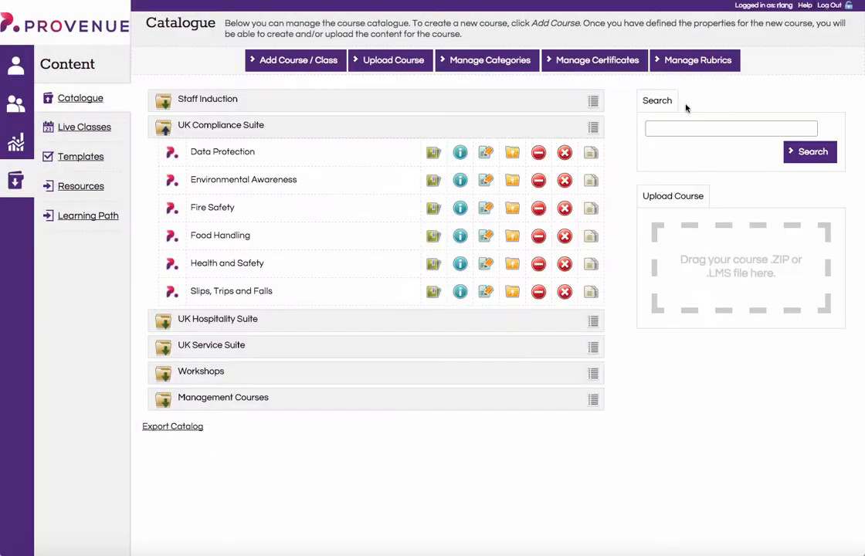
pyautogui.click(485, 156)
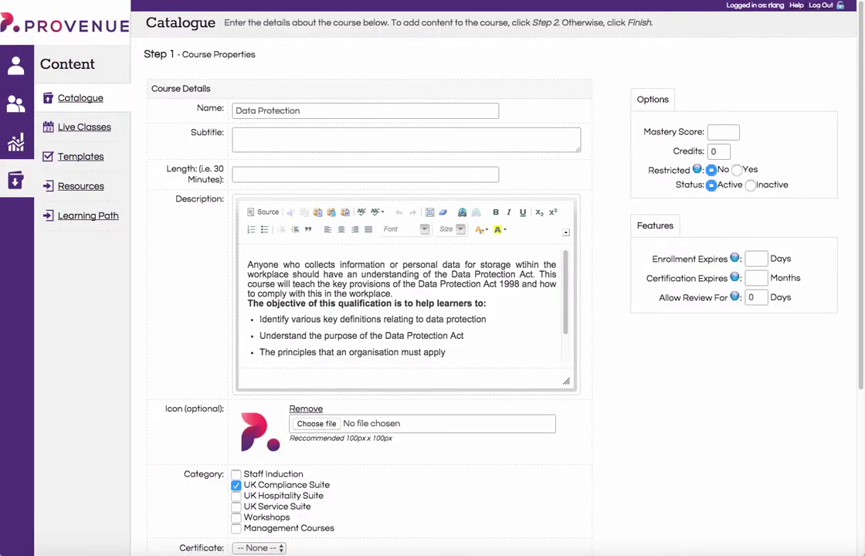
pyautogui.click(9, 0)
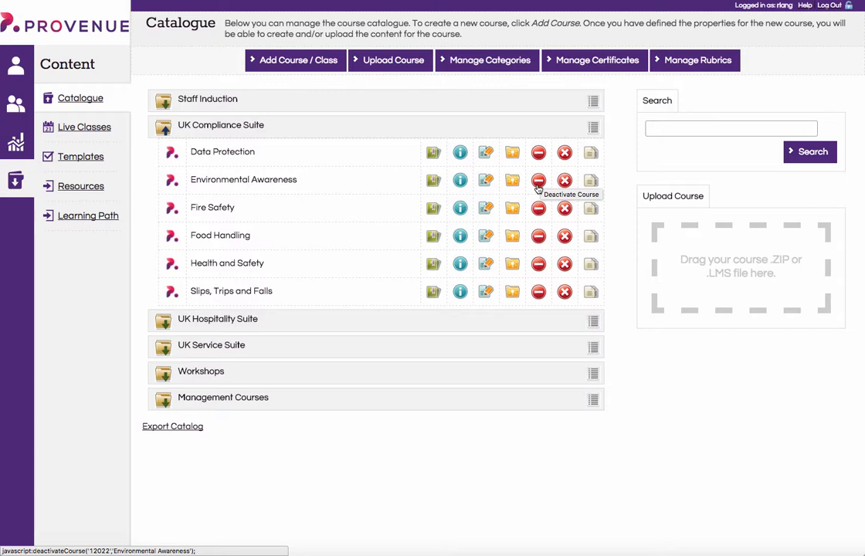
# Deactivate the Environmental Awareness course in the UK Compliance Suite and re-activate it.
pyautogui.click(539, 185)
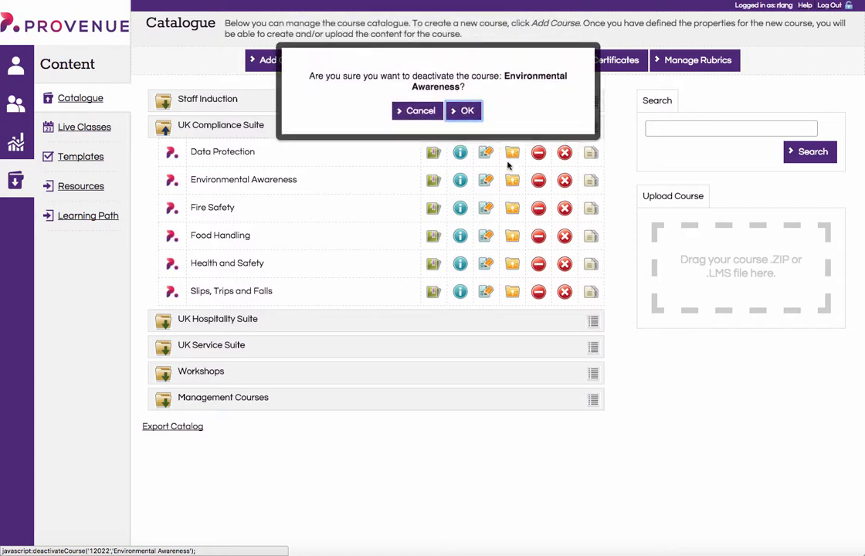
pyautogui.click(464, 117)
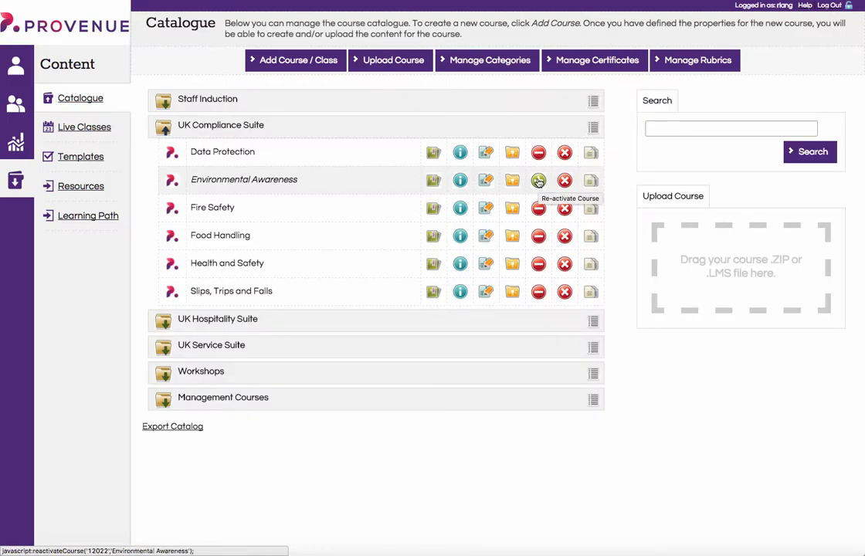
pyautogui.click(538, 180)
pyautogui.click(467, 118)
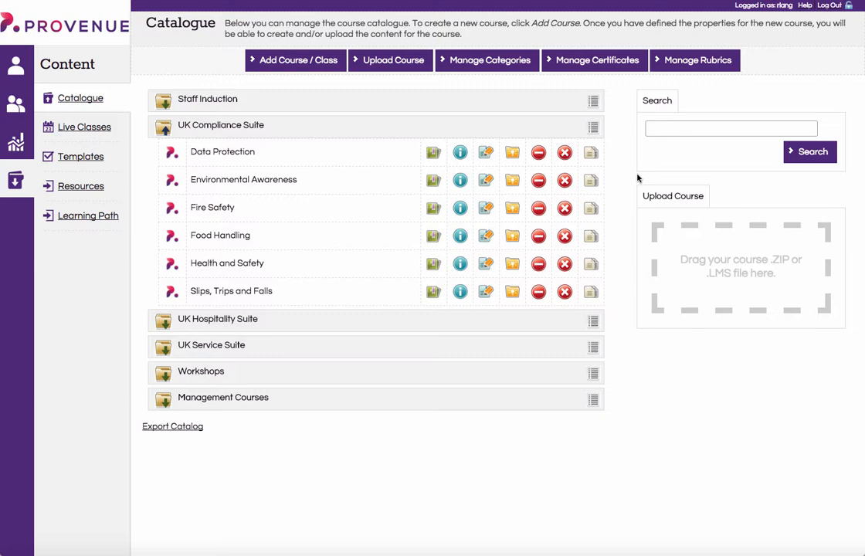
# Start a new course category from category management and view the parent categories it can be placed under.
pyautogui.click(497, 64)
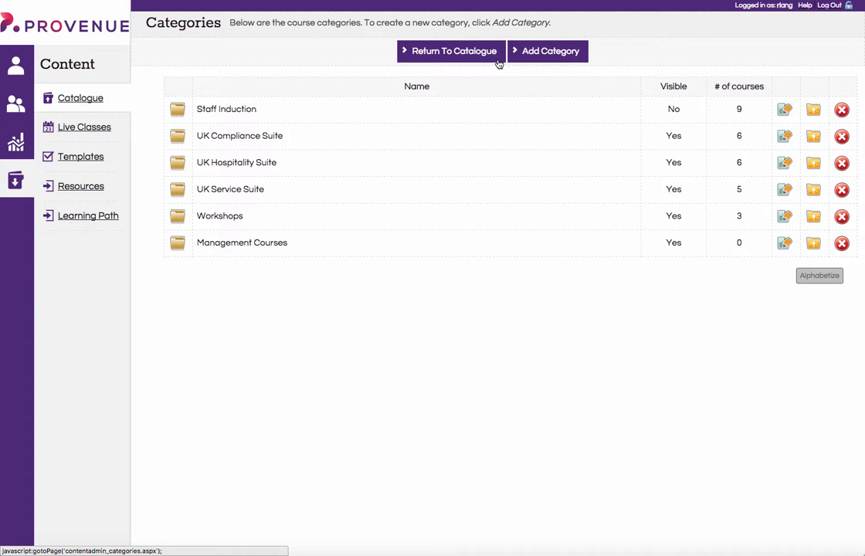
pyautogui.click(552, 51)
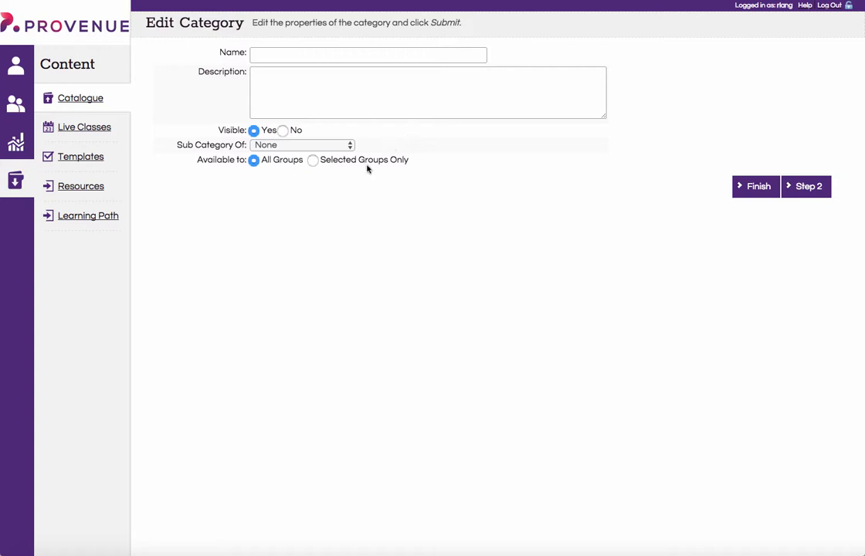
pyautogui.click(286, 146)
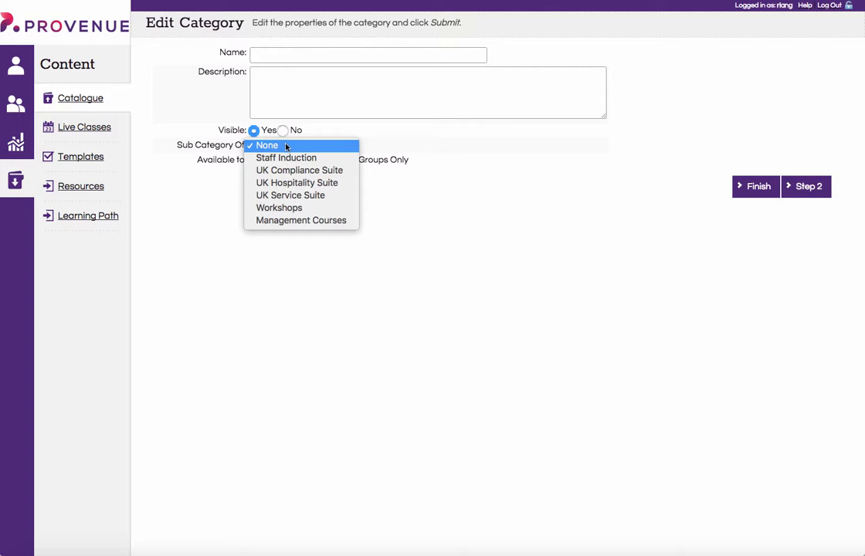
pyautogui.click(466, 260)
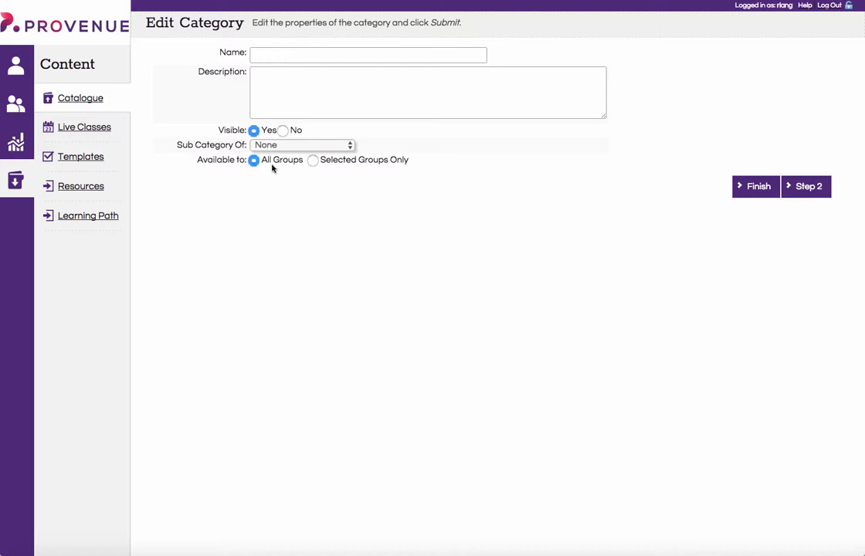
# Review the groups the category can be limited to, set its availability back to All Groups, and save it without a name.
pyautogui.click(313, 161)
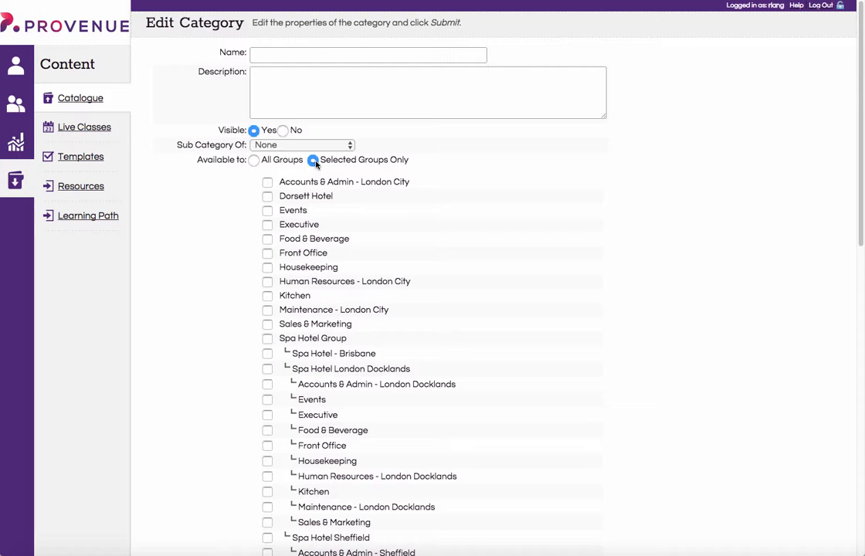
pyautogui.scroll(-10, 487, 193)
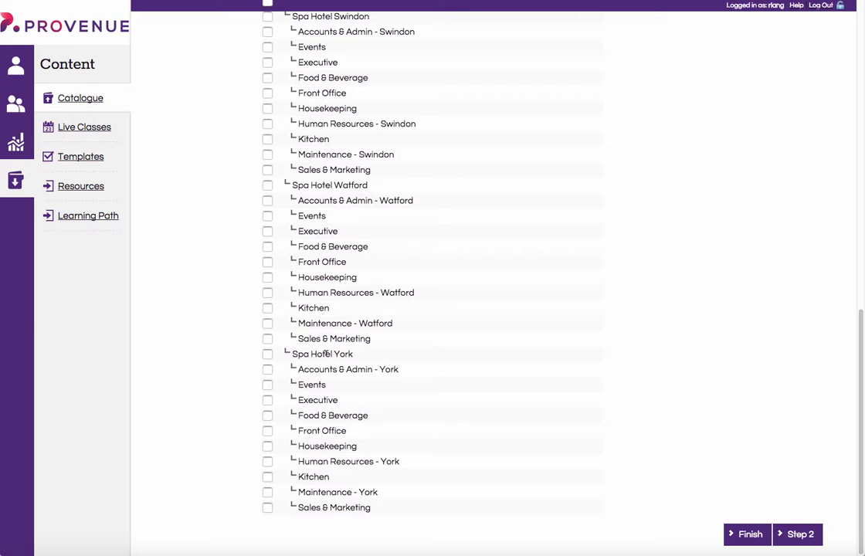
pyautogui.scroll(5, 533, 236)
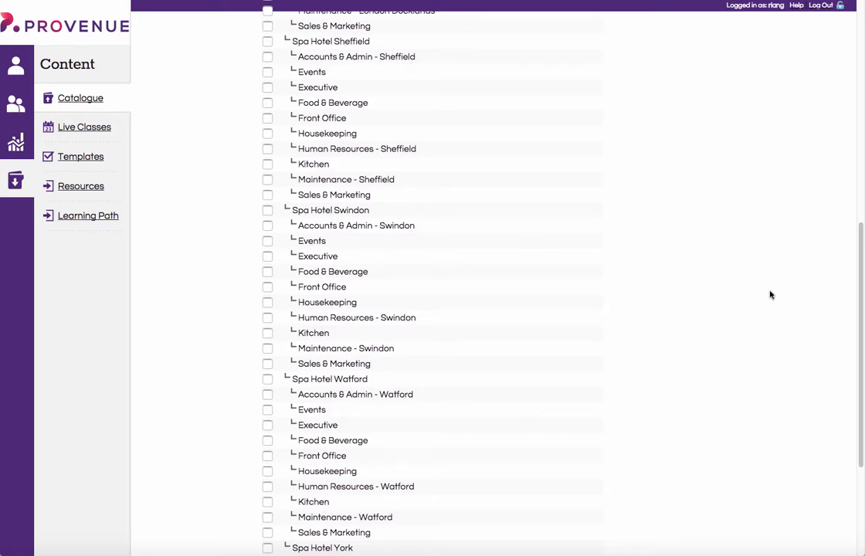
pyautogui.scroll(13, 434, 75)
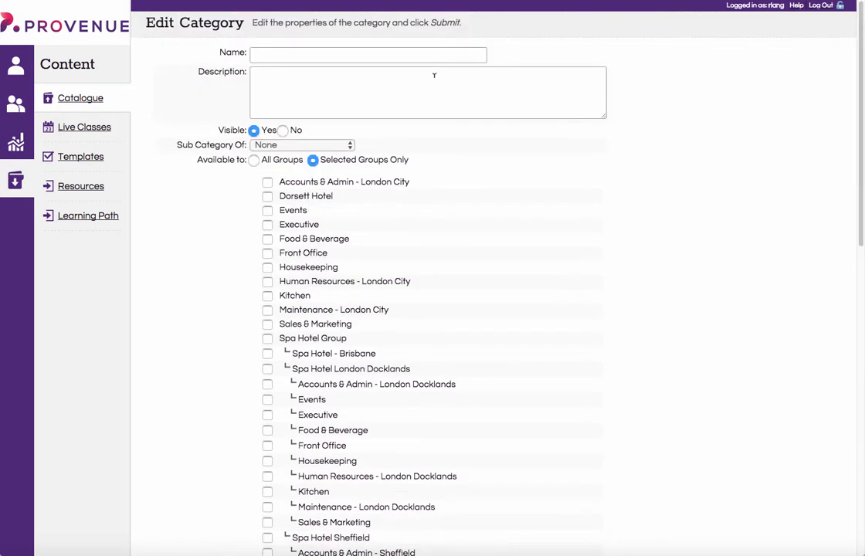
pyautogui.click(254, 159)
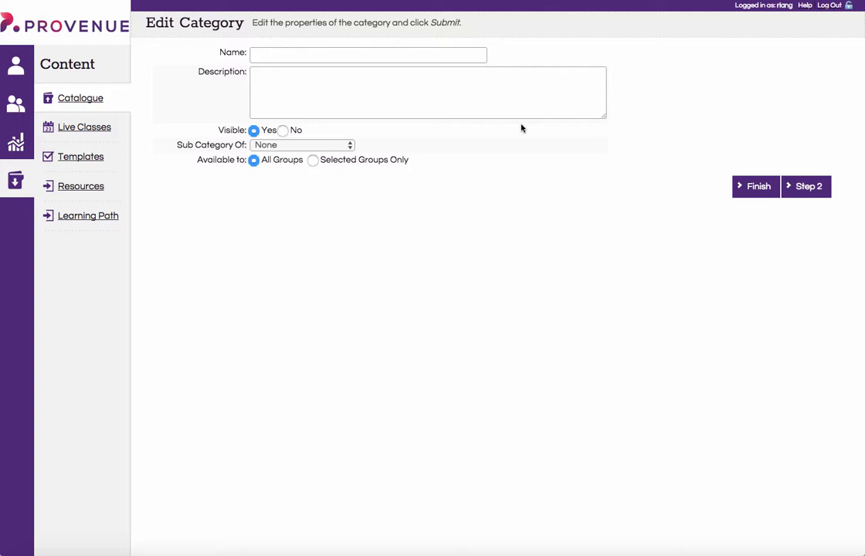
pyautogui.click(758, 192)
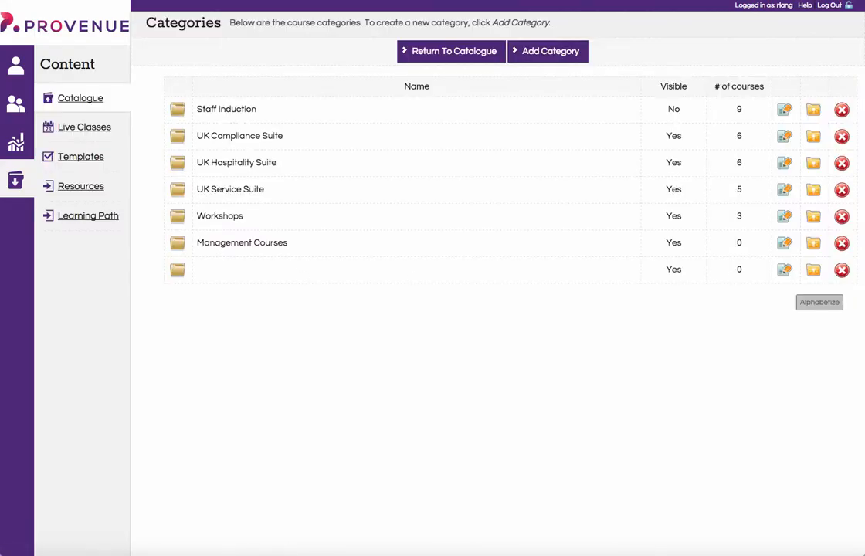
# Delete the unnamed category from the category list and return to the course catalogue.
pyautogui.click(841, 270)
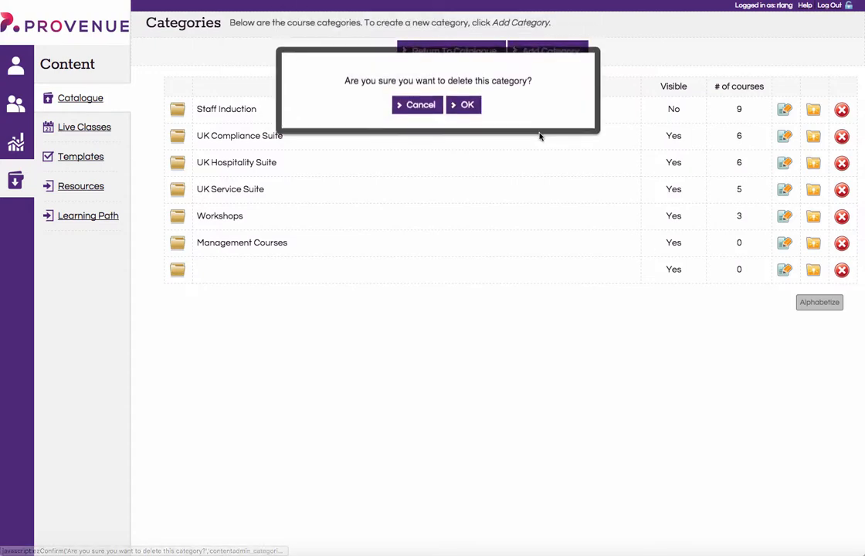
pyautogui.click(456, 100)
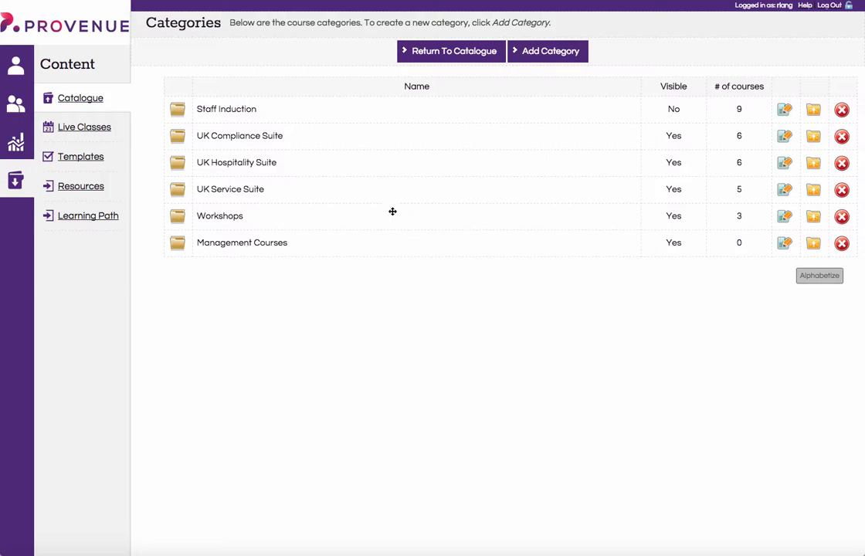
pyautogui.click(81, 98)
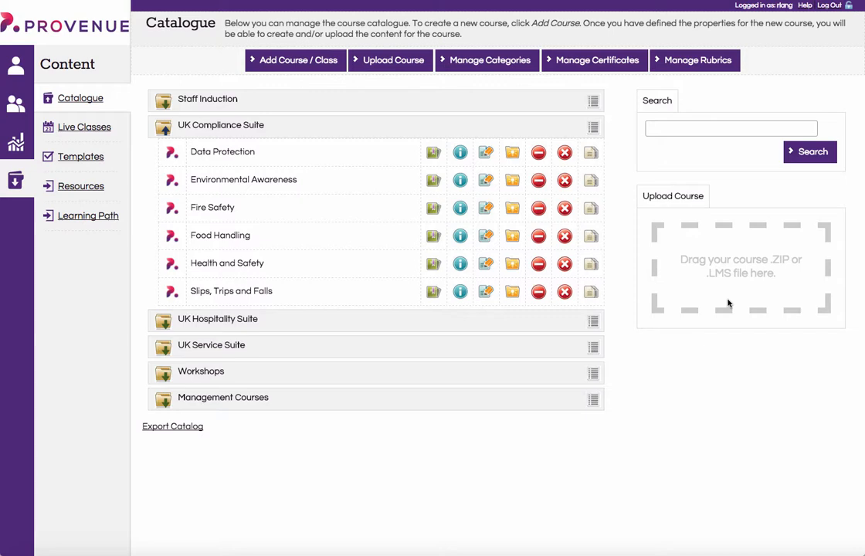
# Start a new course and examine its category, certificate and notification settings.
pyautogui.click(275, 61)
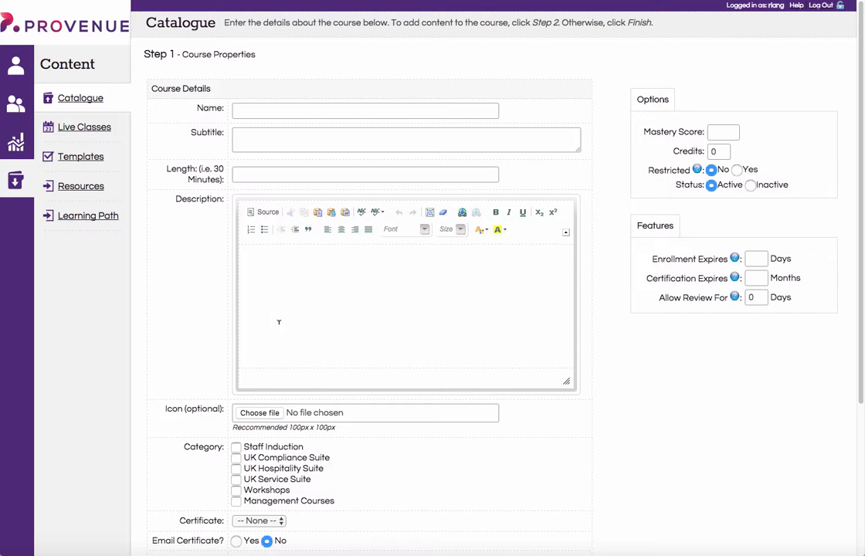
pyautogui.scroll(-5, 296, 321)
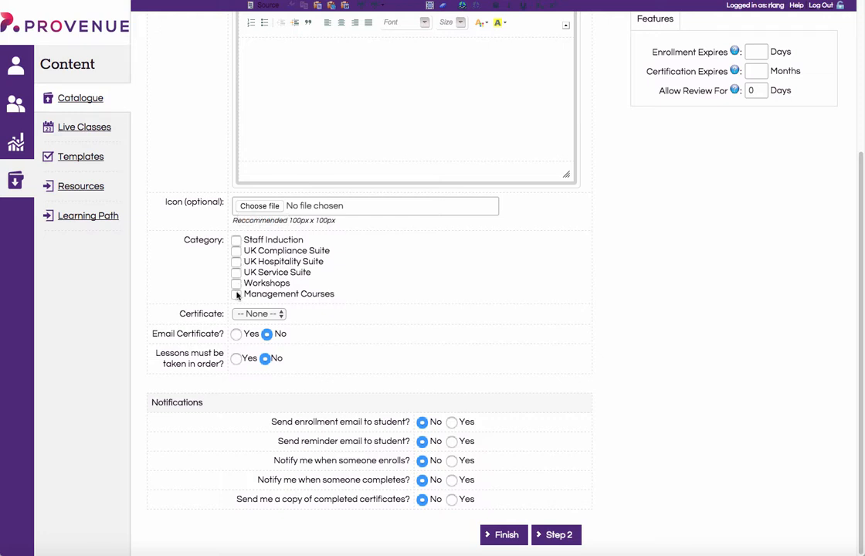
pyautogui.click(268, 315)
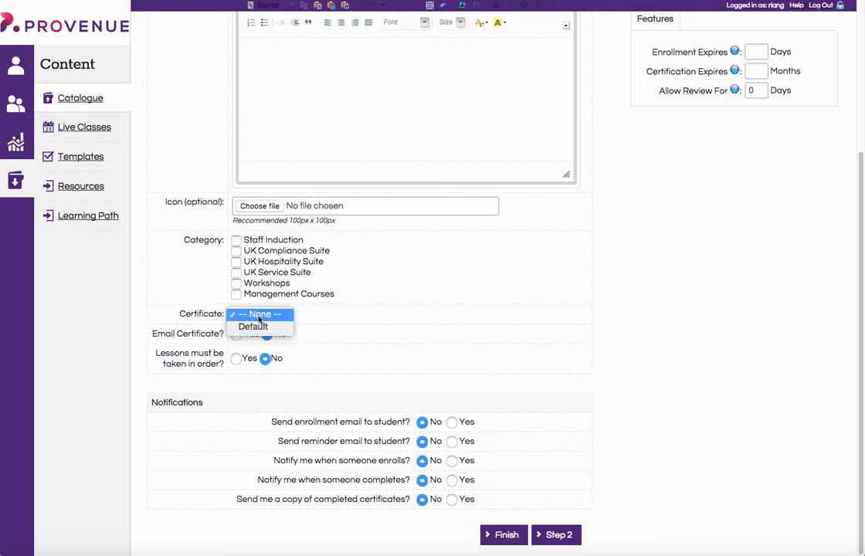
pyautogui.click(332, 334)
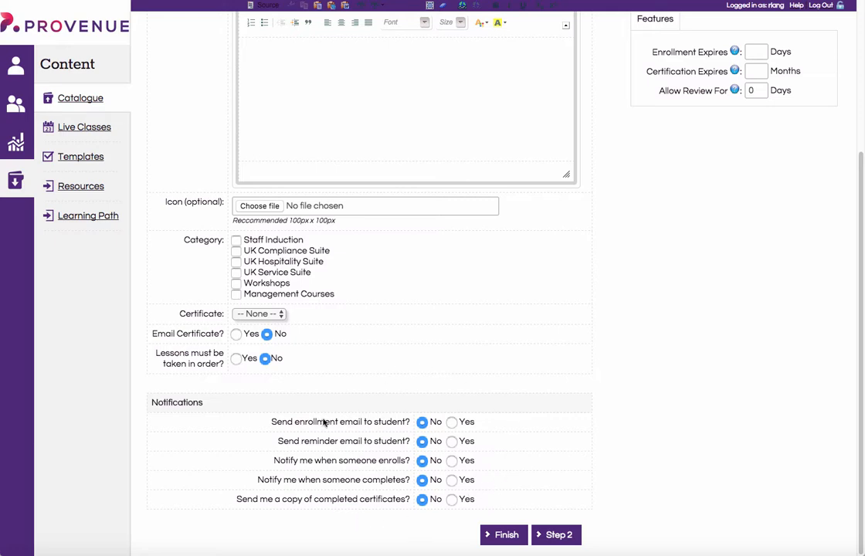
# Review the help for the new course's restriction, enrollment, certification and review period settings, and return to the catalogue without saving.
pyautogui.scroll(5, 595, 380)
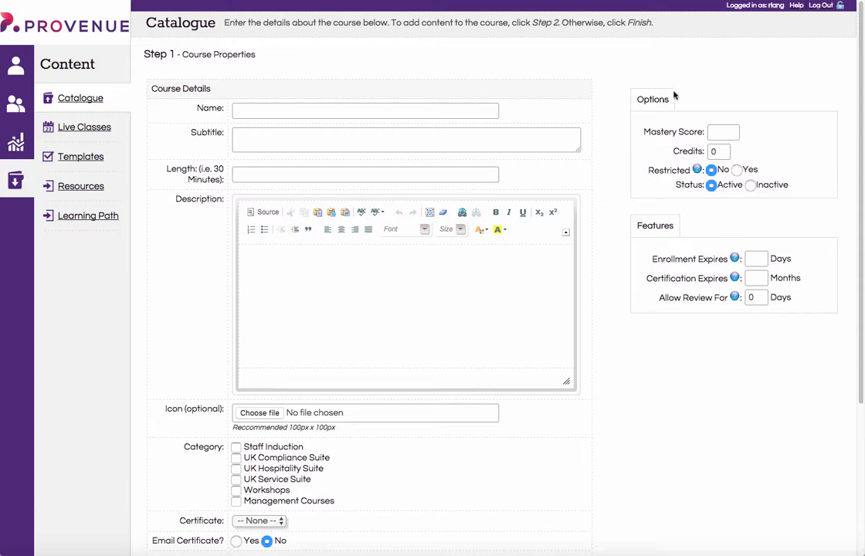
pyautogui.moveTo(697, 169)
pyautogui.moveTo(735, 259)
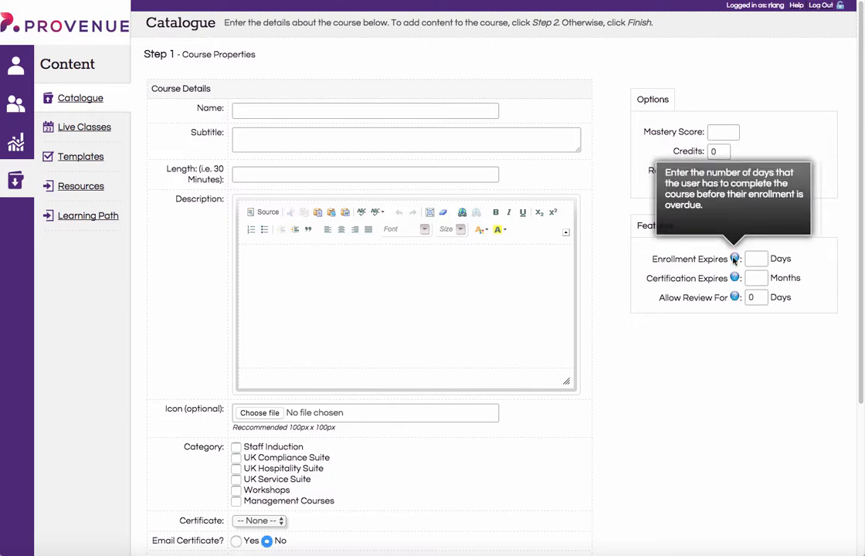
pyautogui.moveTo(733, 278)
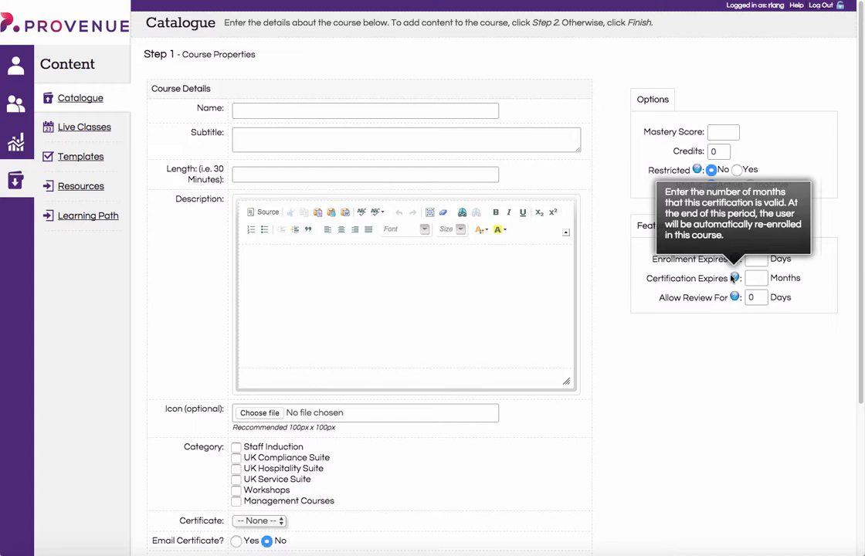
pyautogui.moveTo(737, 300)
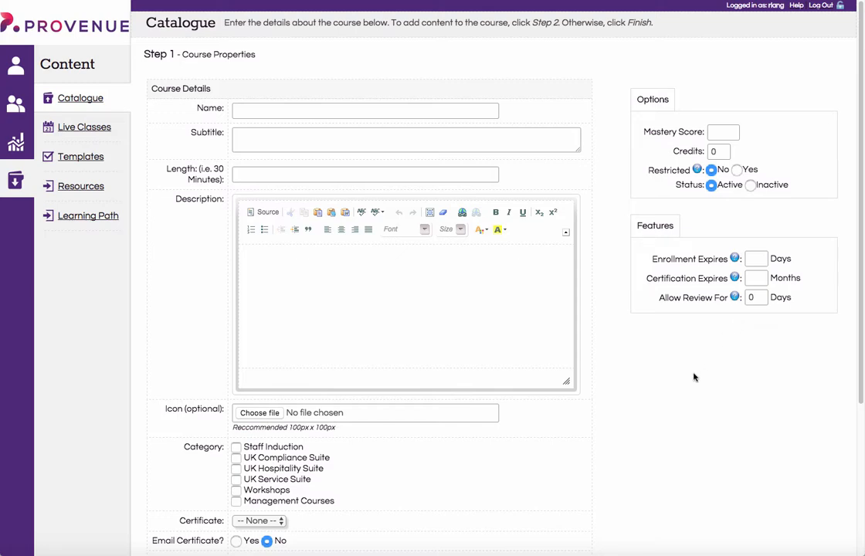
pyautogui.scroll(-3, 693, 377)
pyautogui.scroll(3, 694, 377)
pyautogui.scroll(-3, 694, 377)
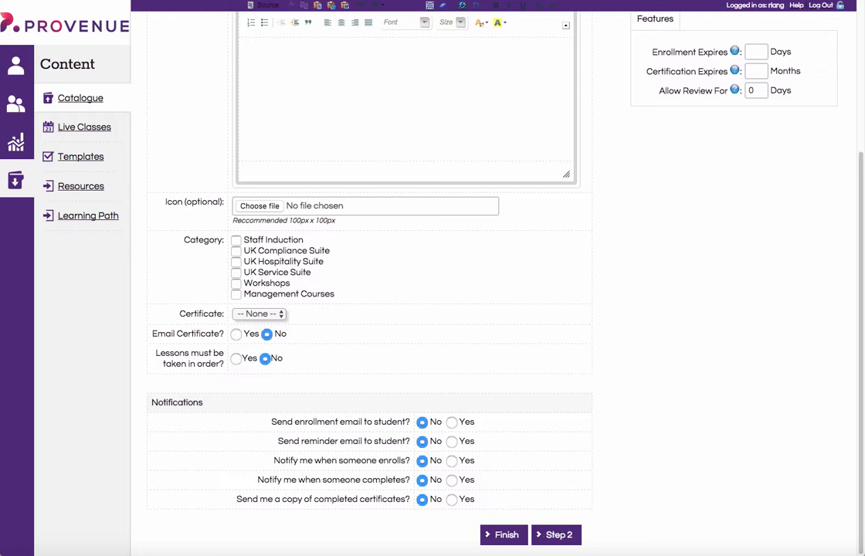
pyautogui.click(84, 101)
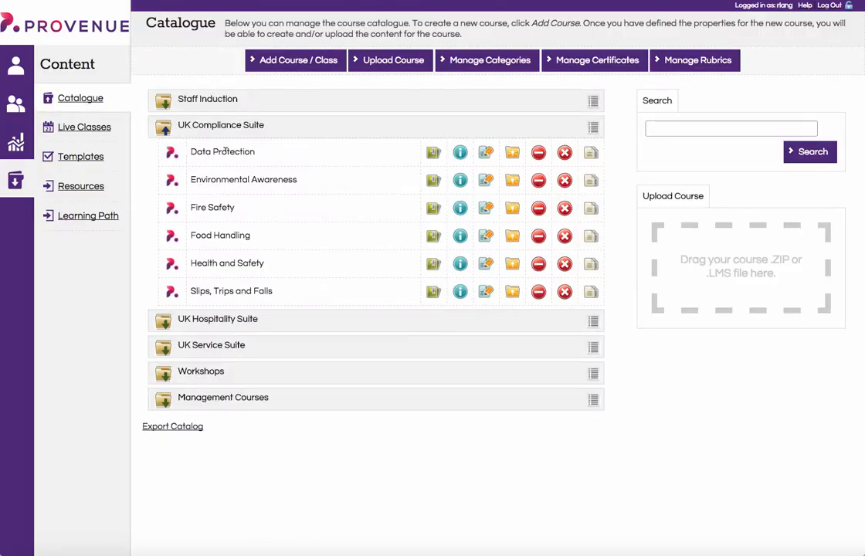
# Open the content of the Data Protection course and view its forms for adding a document and a live class.
pyautogui.click(511, 153)
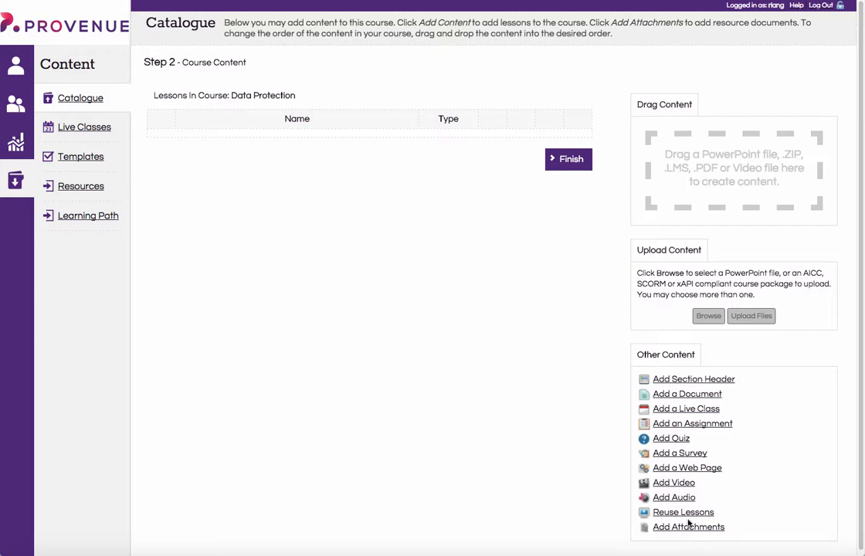
pyautogui.click(690, 394)
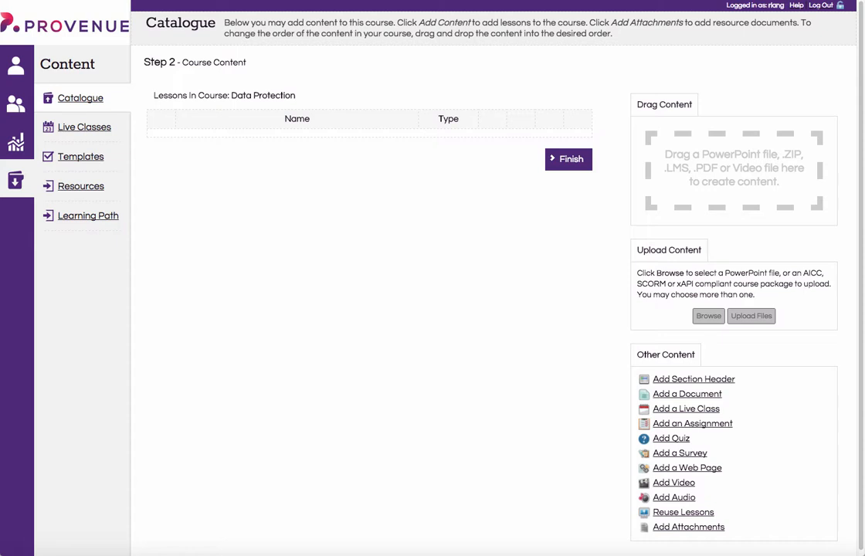
pyautogui.click(703, 410)
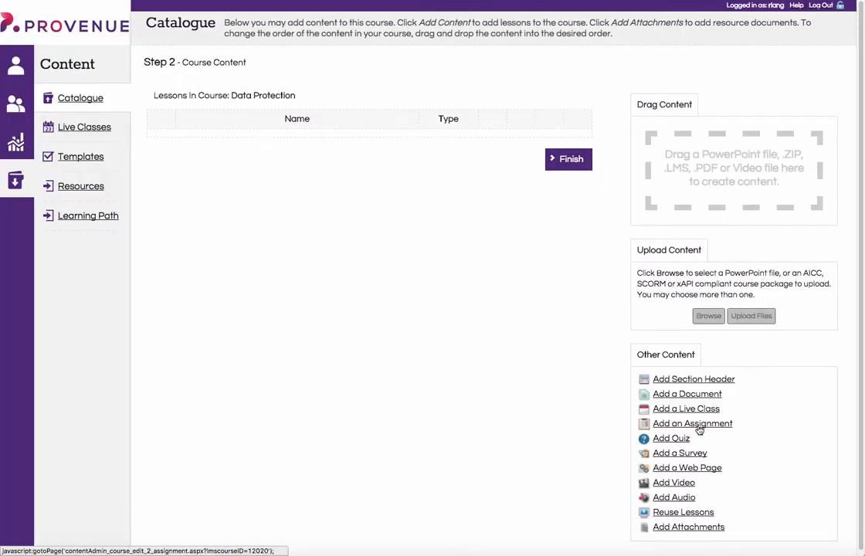
# Start an assignment for the course and review its instructor choices and the help for mastery score, weight and delayed launch.
pyautogui.click(657, 424)
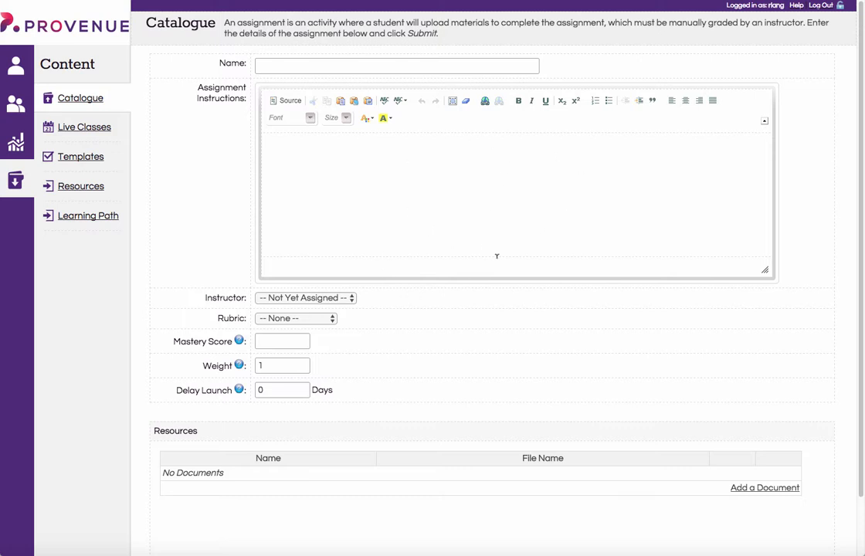
pyautogui.click(296, 299)
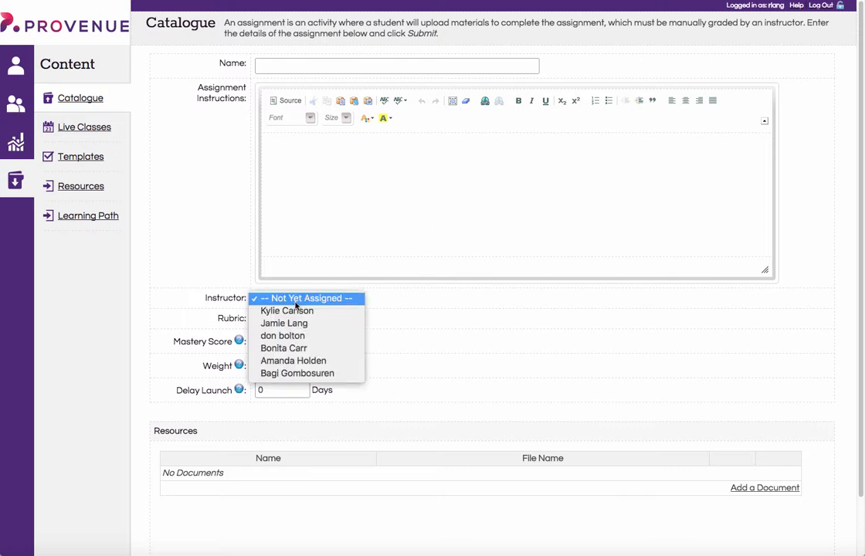
pyautogui.click(296, 303)
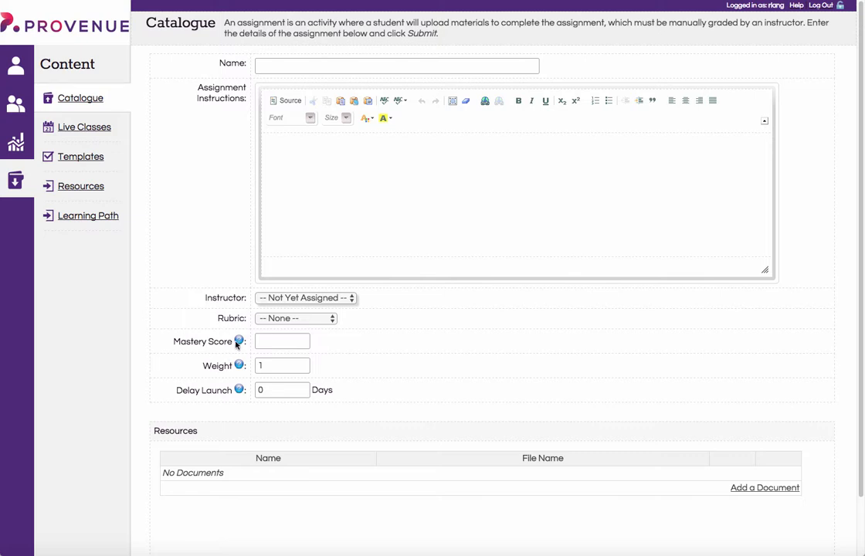
pyautogui.moveTo(238, 344)
pyautogui.moveTo(240, 367)
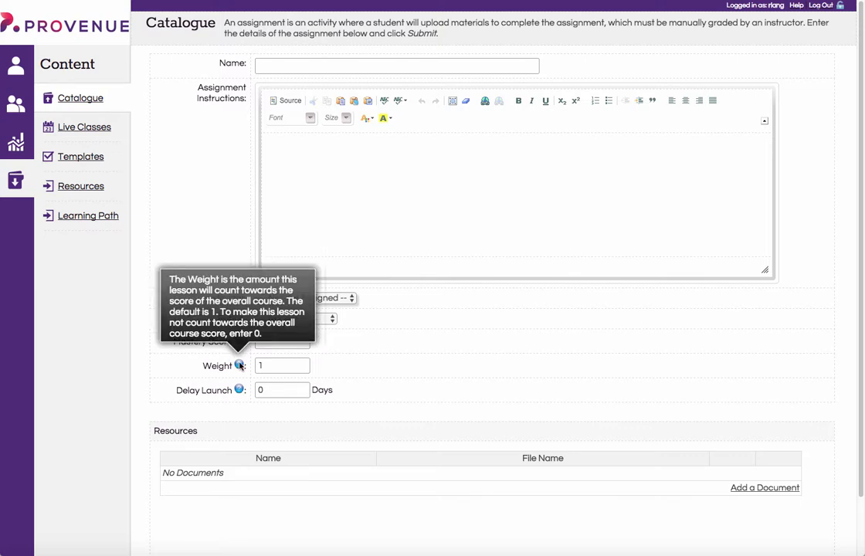
pyautogui.moveTo(239, 392)
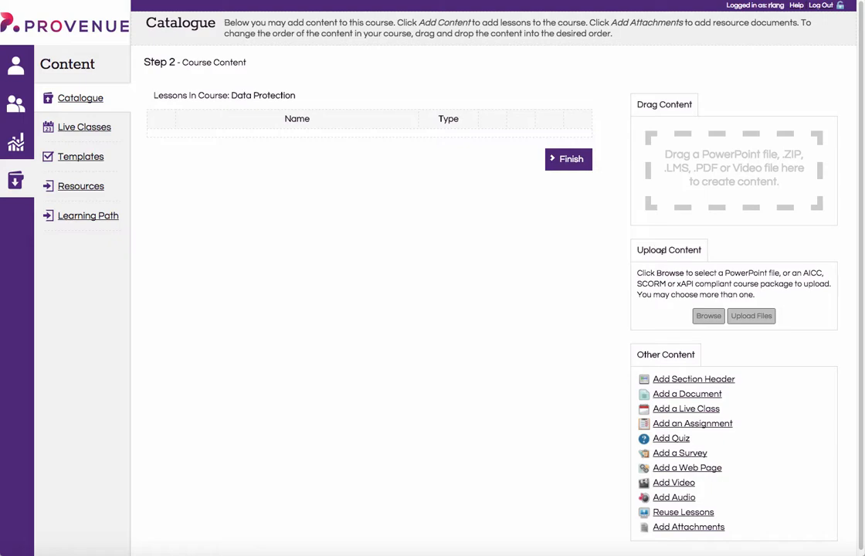
# Add a quiz named Test Quiz to the Data Protection course and continue to its quiz content.
pyautogui.click(684, 439)
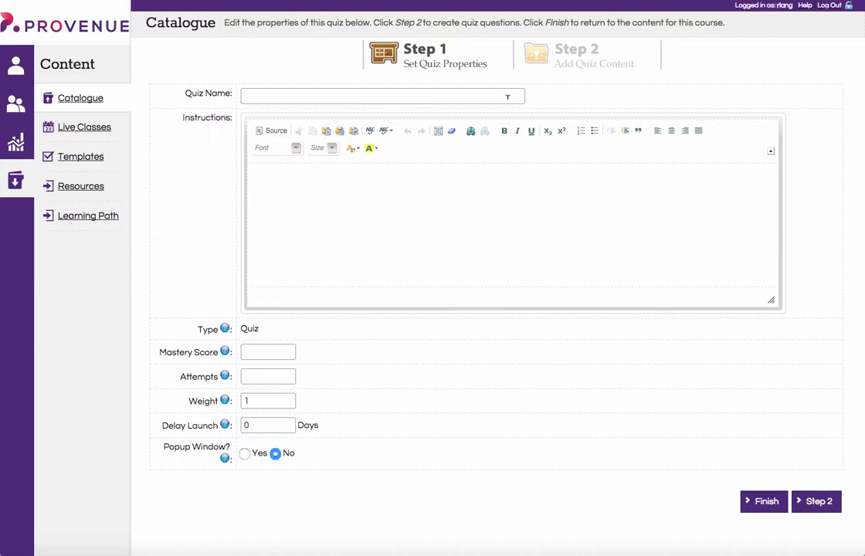
pyautogui.click(507, 97)
pyautogui.write('Test')
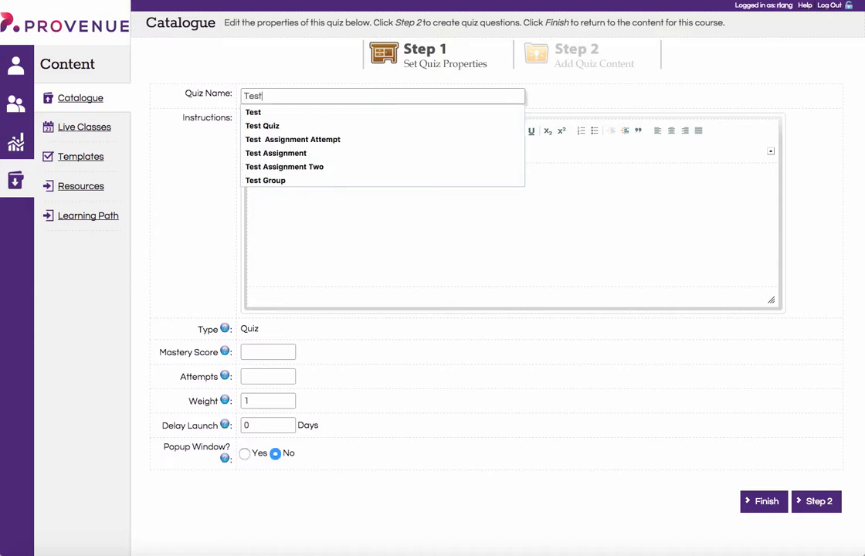
pyautogui.write(' Quiz')
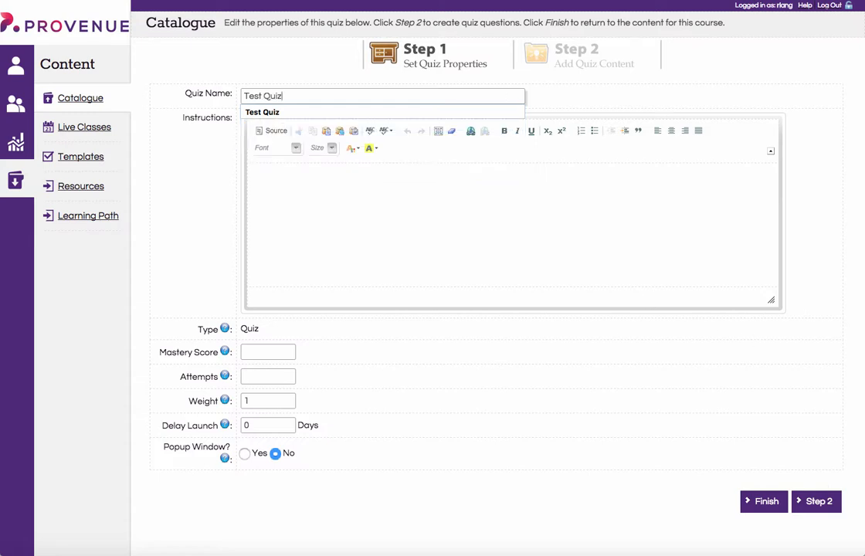
pyautogui.click(819, 502)
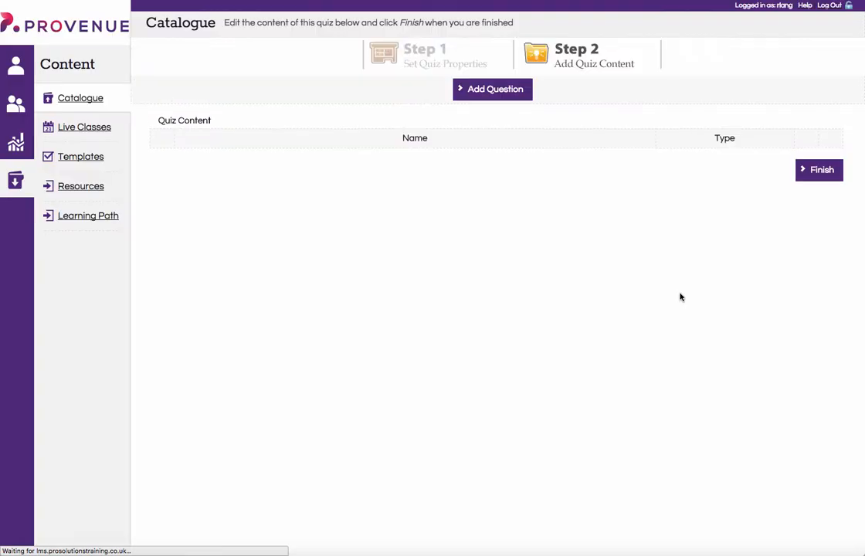
# Start a quiz question, review its question types, answers and feedback settings, and return to the course content without submitting it.
pyautogui.click(492, 88)
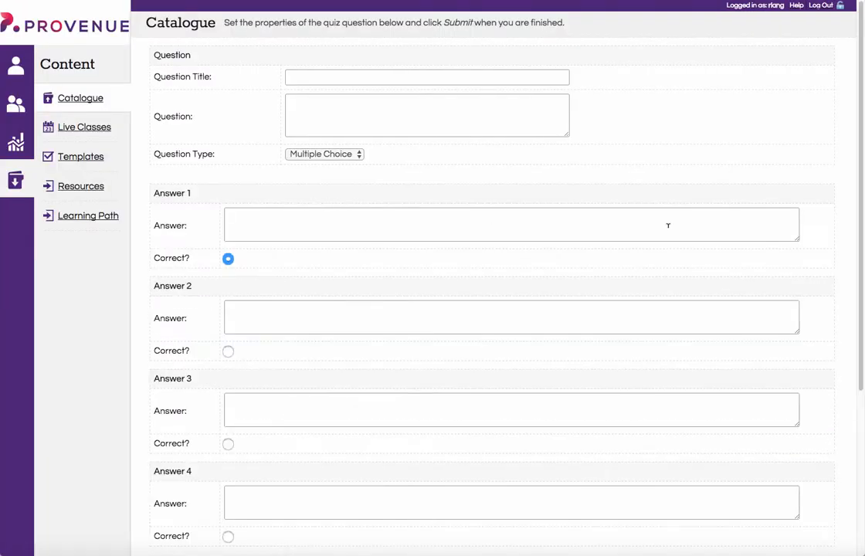
pyautogui.click(334, 158)
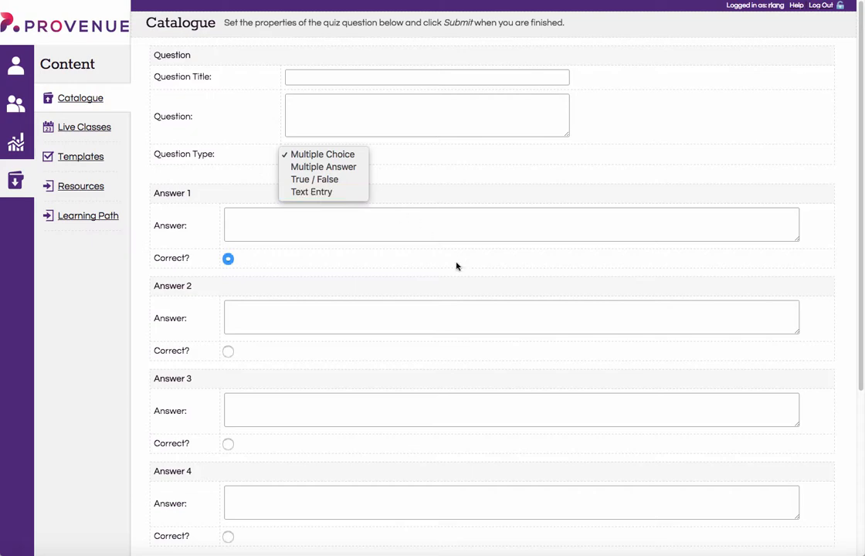
pyautogui.click(860, 284)
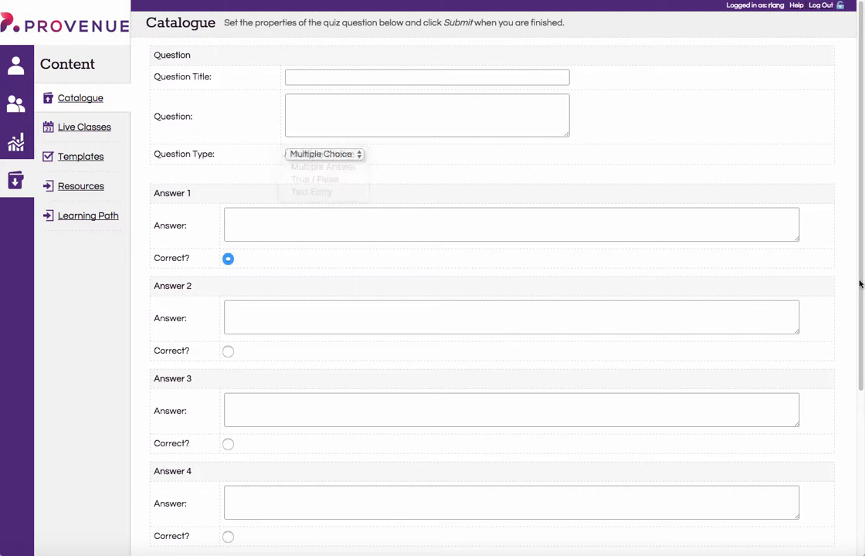
pyautogui.moveTo(860, 336); pyautogui.dragTo(862, 502)
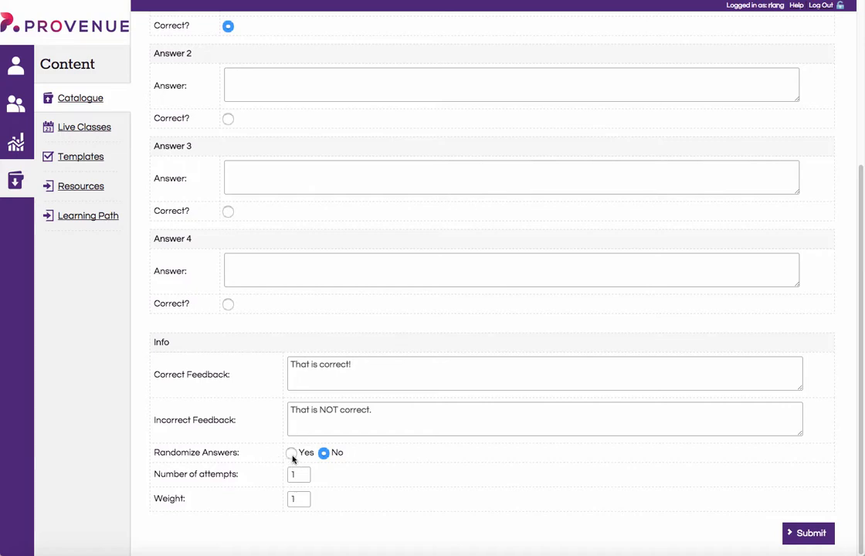
pyautogui.click(81, 99)
pyautogui.hotkey('alt', 'Left')
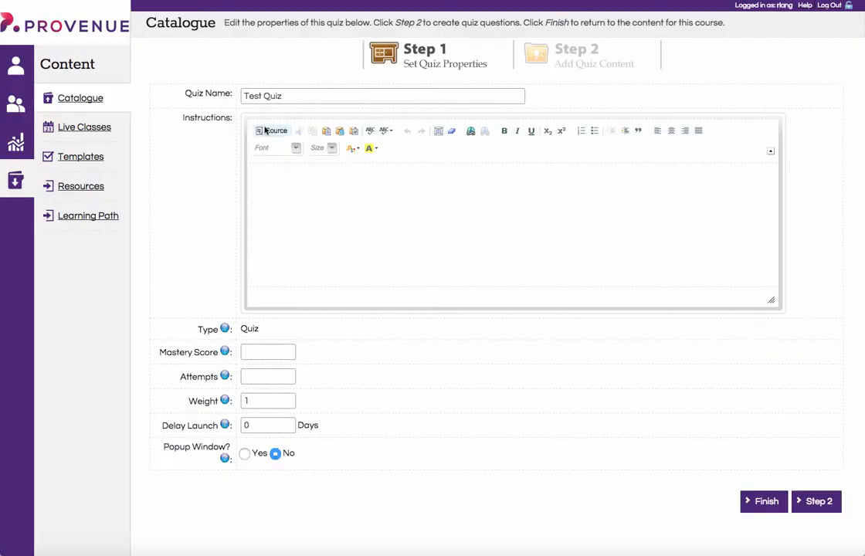
pyautogui.hotkey('alt', 'Left')
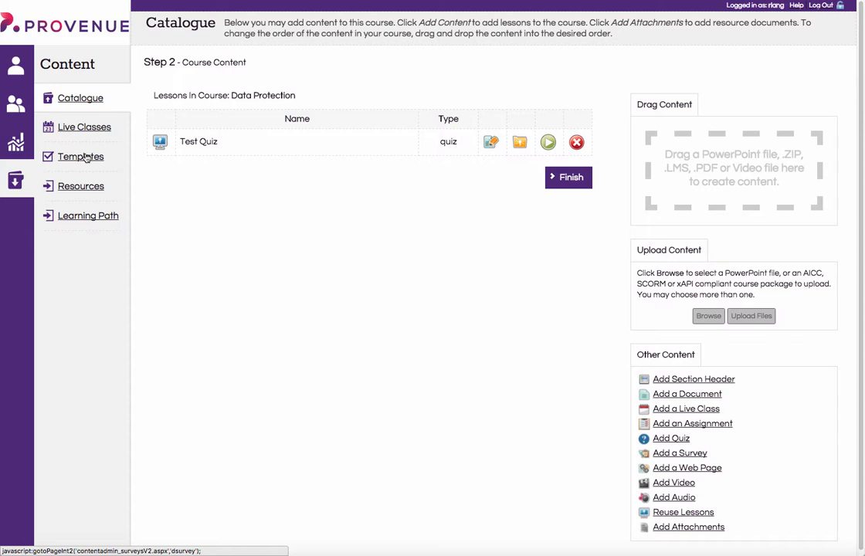
# Review the video types offered for a new video lesson, and finish the course content to return to the catalogue.
pyautogui.click(672, 484)
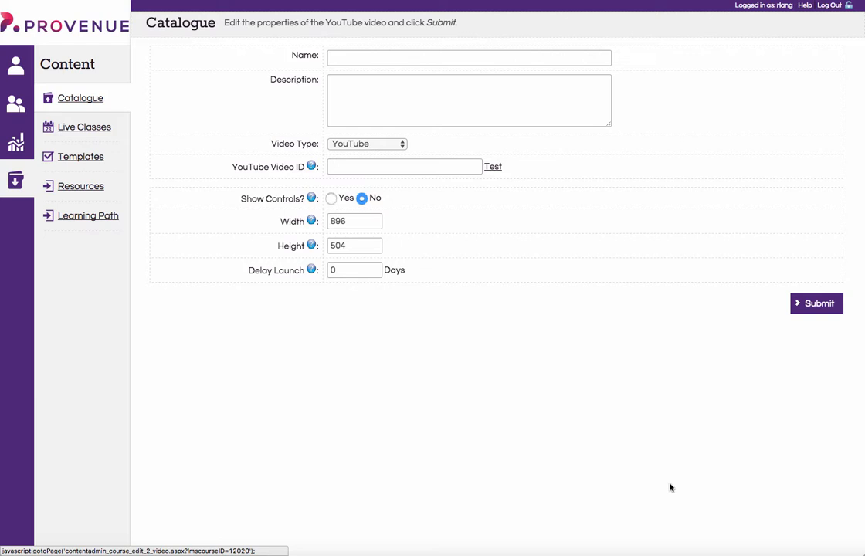
pyautogui.click(382, 144)
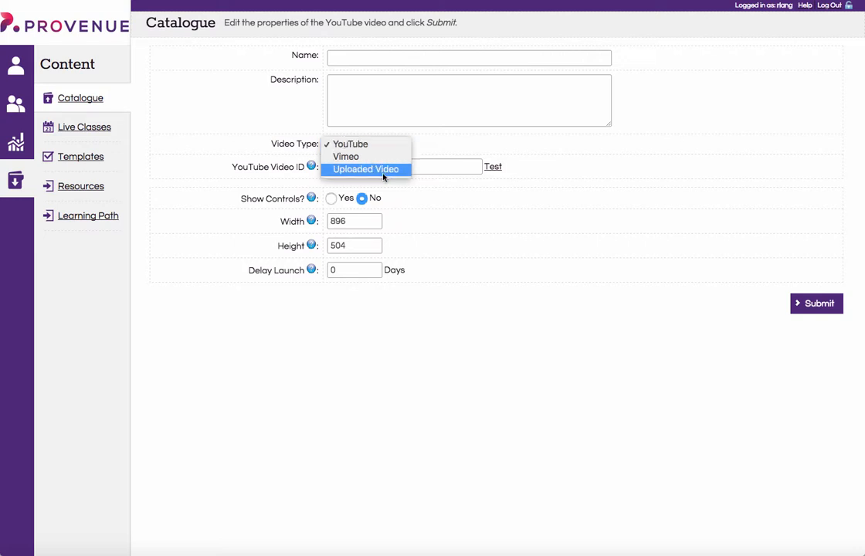
pyautogui.click(414, 204)
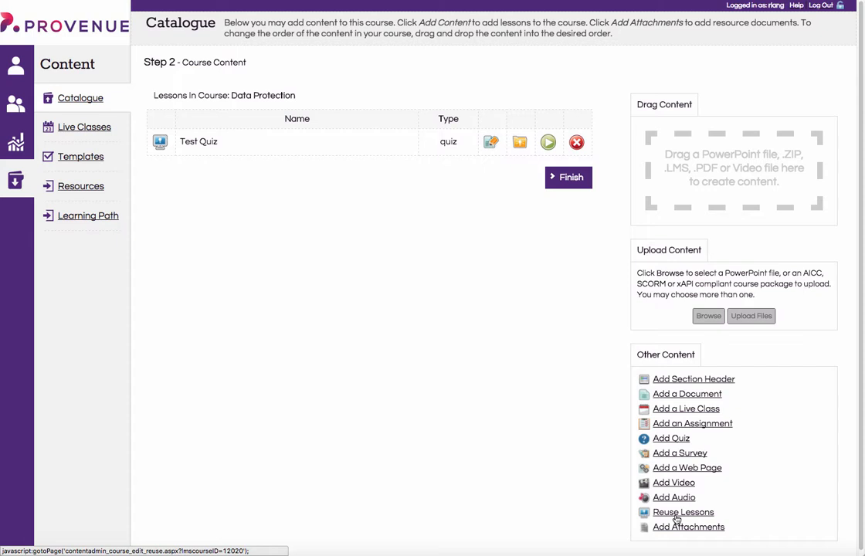
pyautogui.click(573, 185)
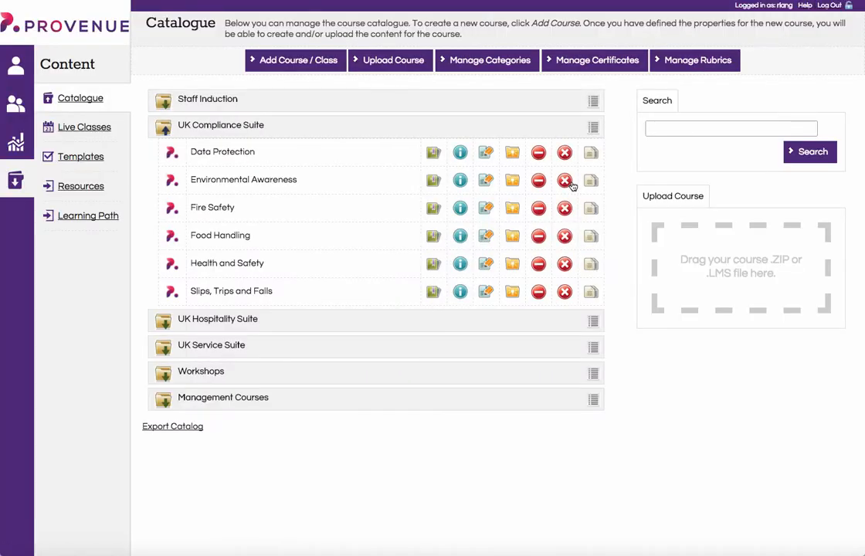
# Examine the form for adding a new certificate and return to the catalogue without submitting it.
pyautogui.click(586, 62)
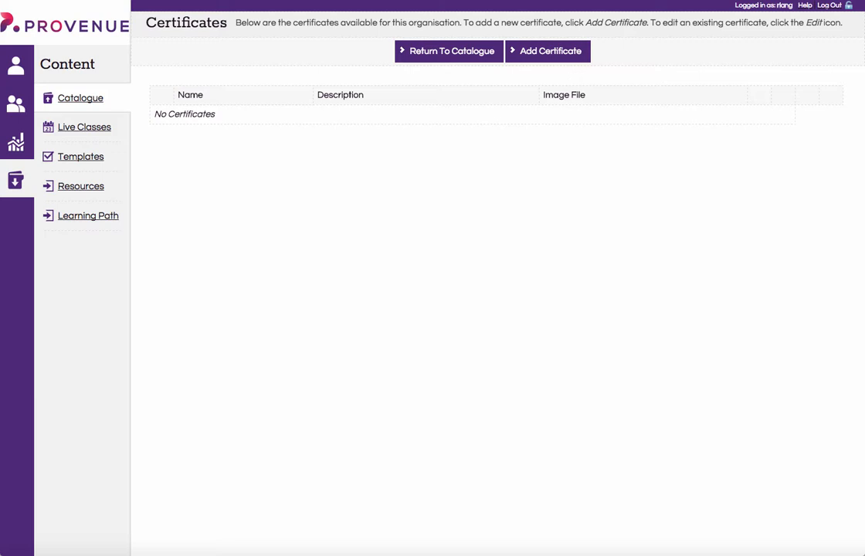
pyautogui.click(561, 56)
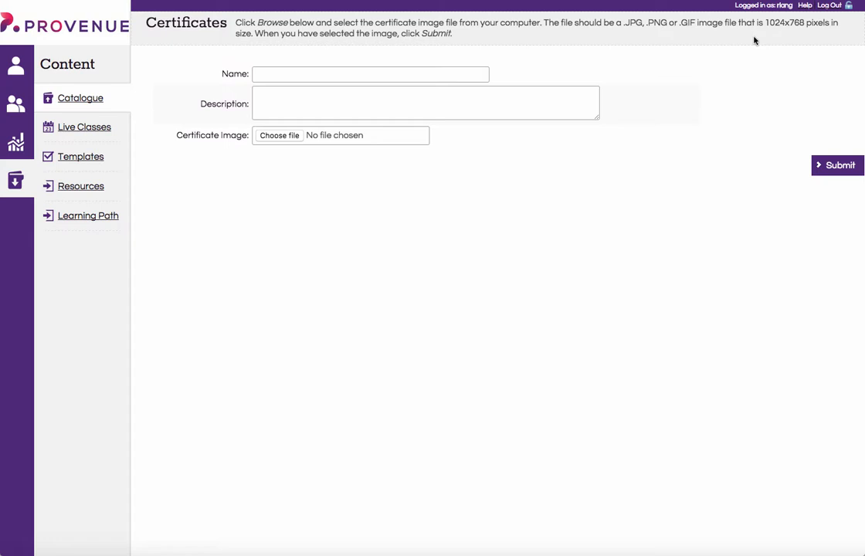
pyautogui.click(66, 103)
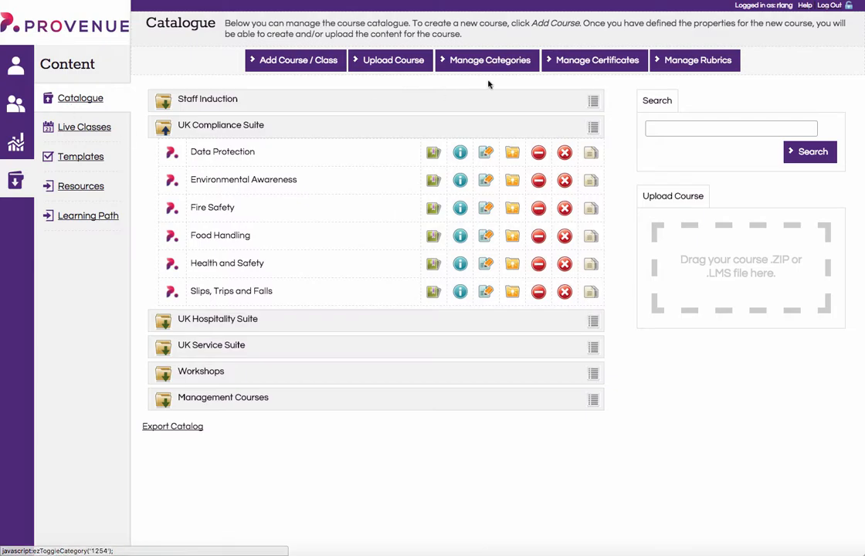
# Start a new rubric, review its status options and keep it as Draft.
pyautogui.click(727, 62)
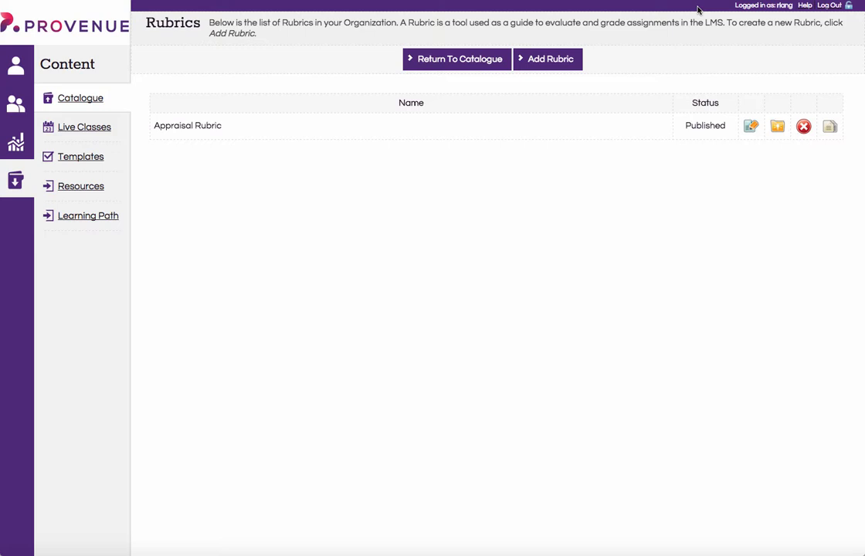
pyautogui.click(560, 57)
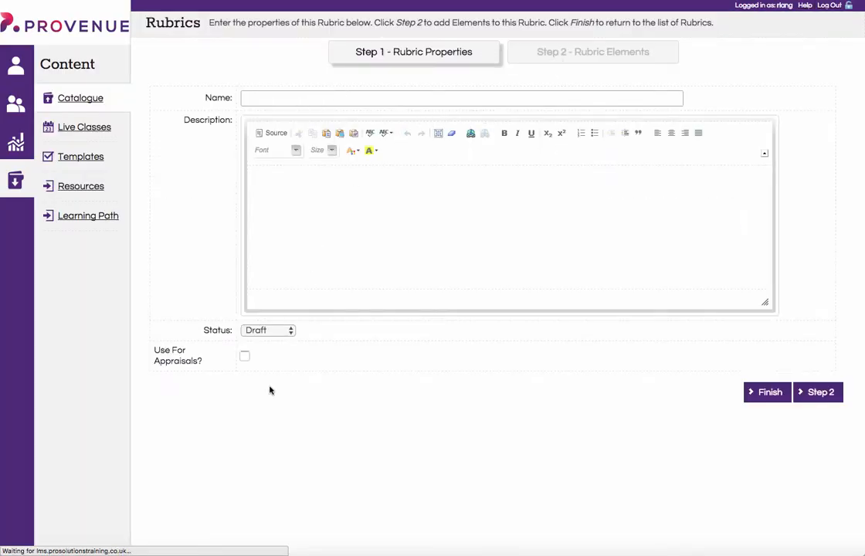
pyautogui.click(276, 332)
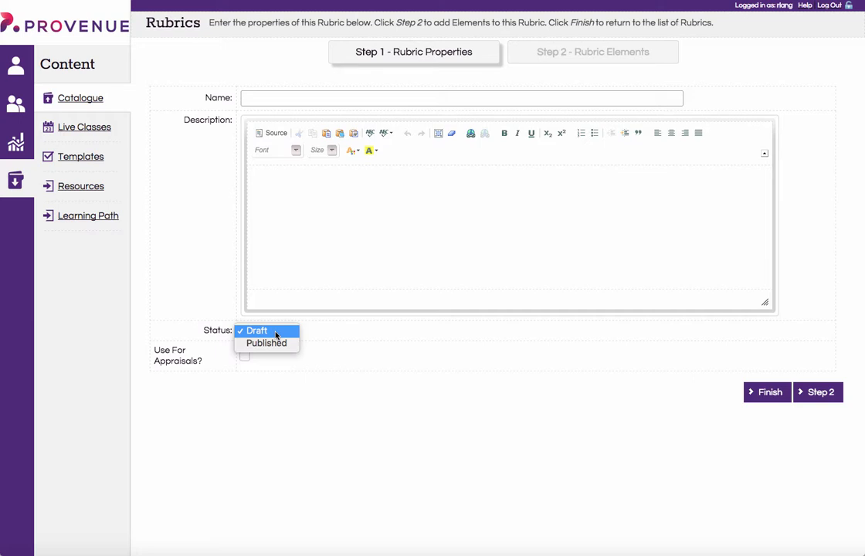
pyautogui.click(276, 332)
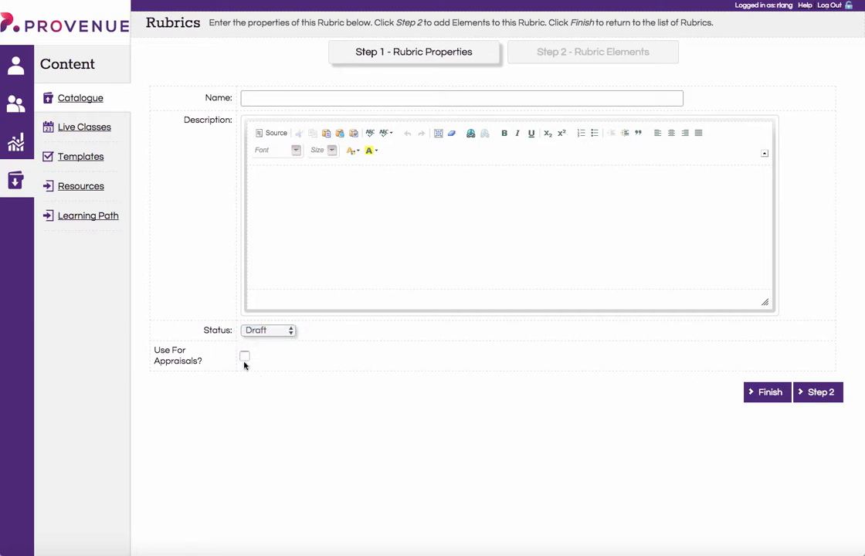
# Continue to the unnamed rubric's elements, add a new element and return to the catalogue.
pyautogui.click(821, 394)
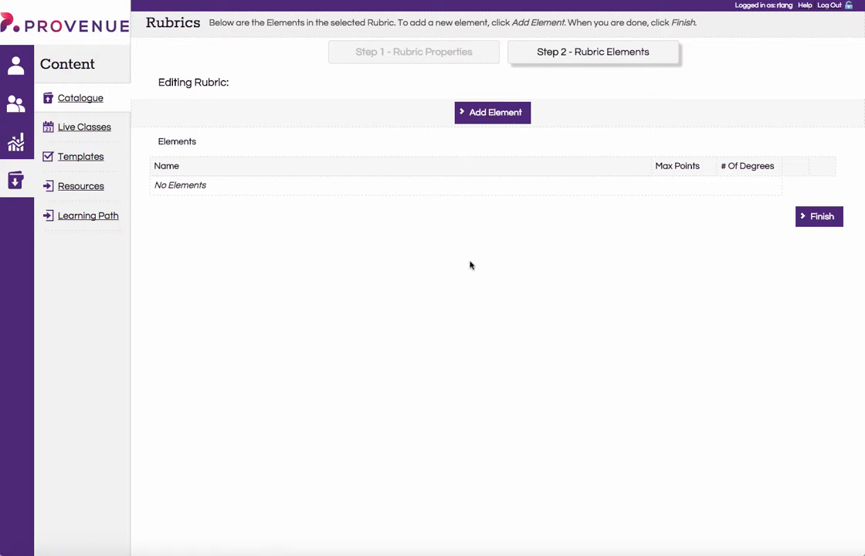
pyautogui.click(482, 113)
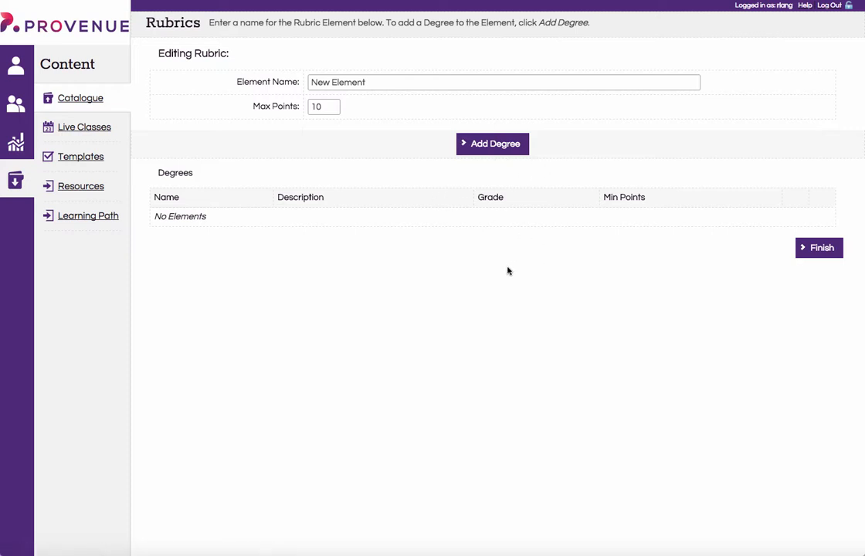
pyautogui.click(73, 99)
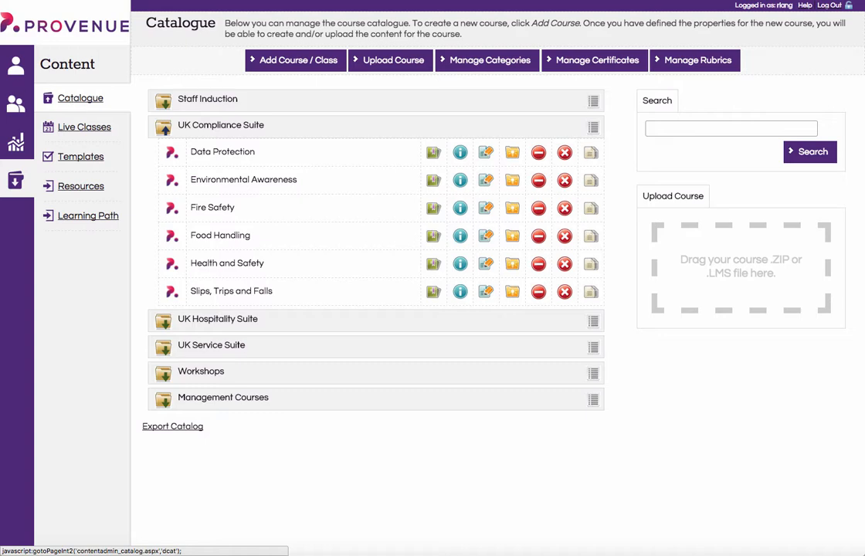
# Start a new live class and name it "Social Media Workshop".
pyautogui.click(76, 128)
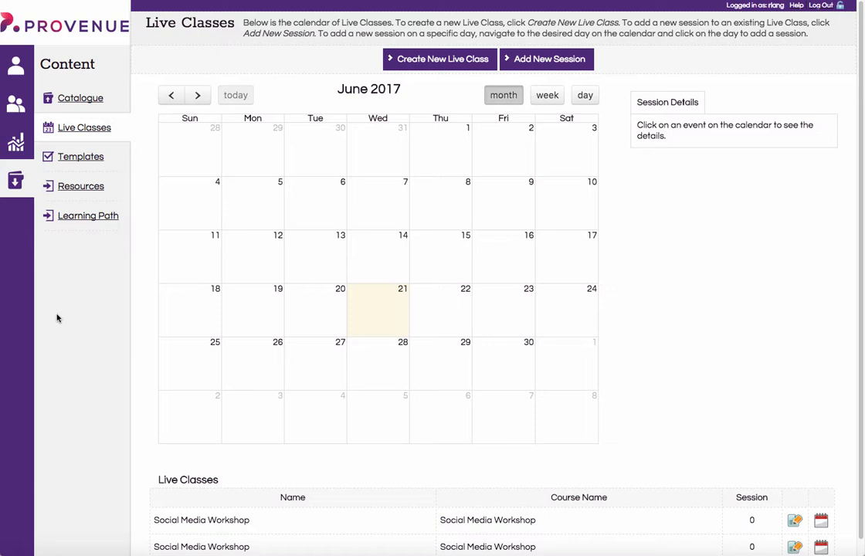
pyautogui.click(431, 66)
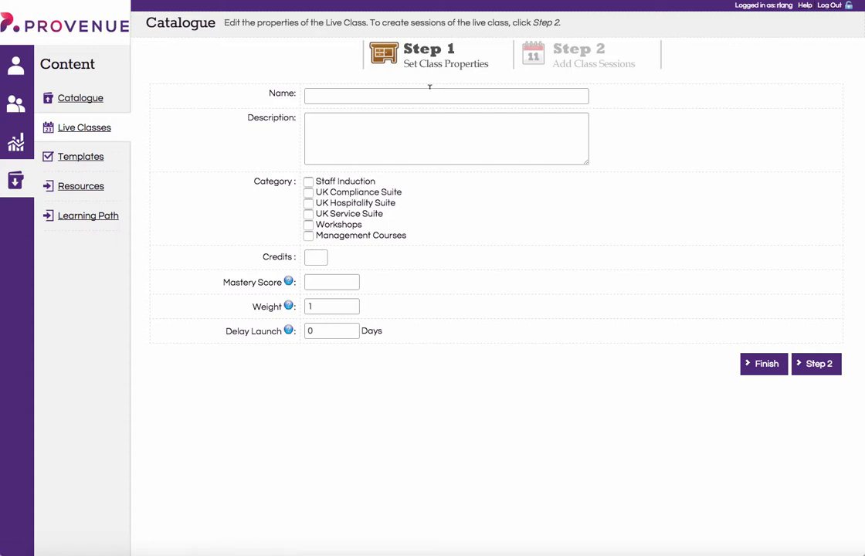
pyautogui.click(431, 95)
pyautogui.write('S')
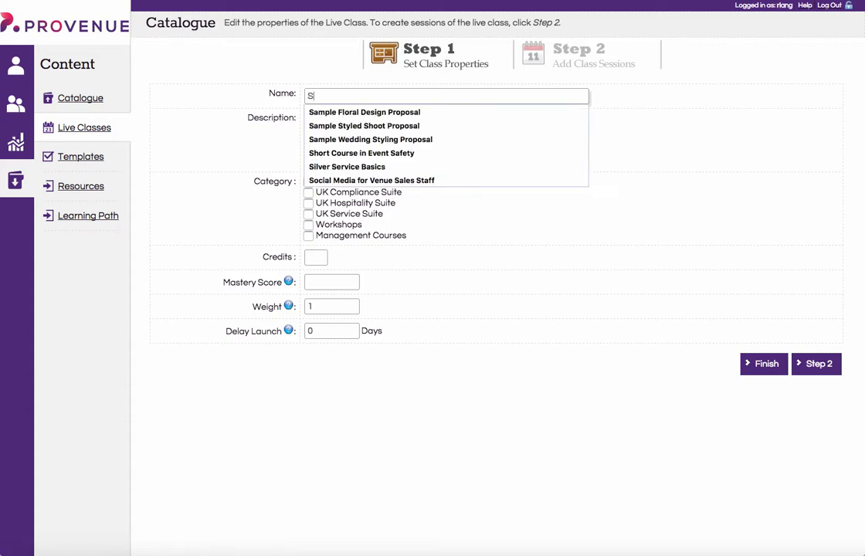
pyautogui.write('ocl')
pyautogui.press('BackSpace')
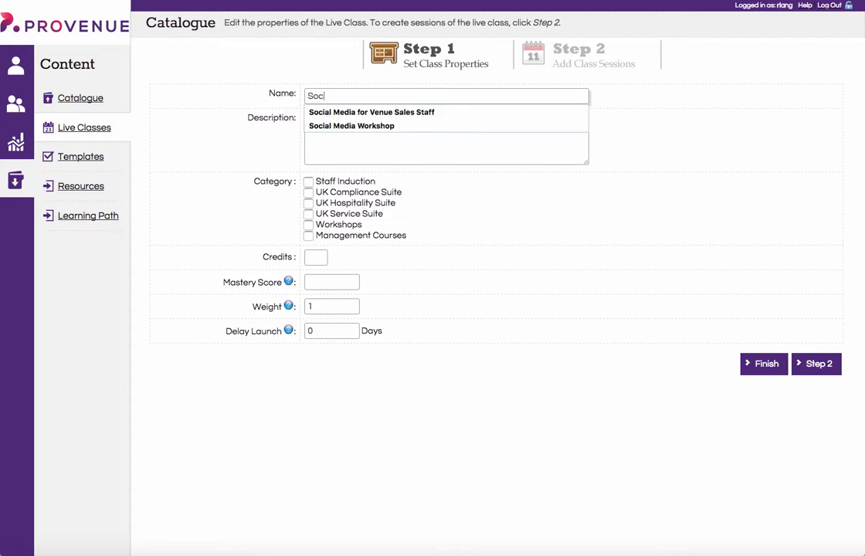
pyautogui.press('Down')
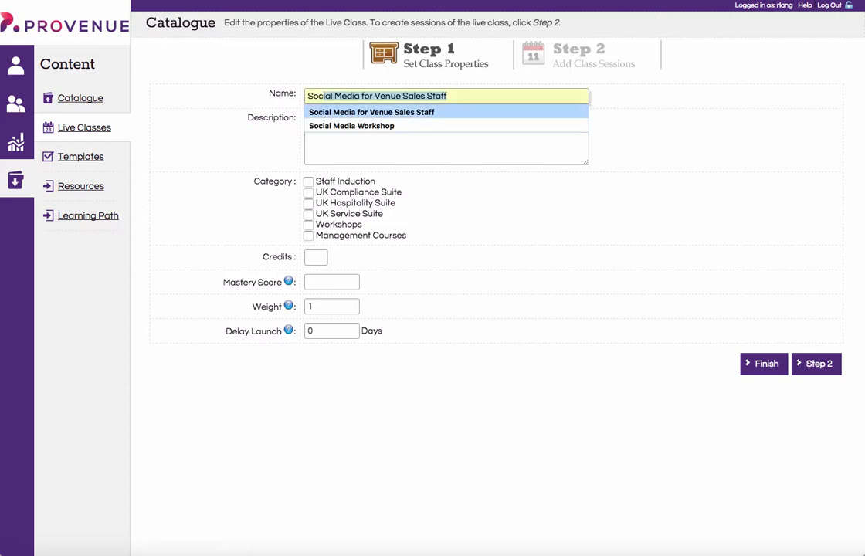
pyautogui.press('Down')
pyautogui.press('Return')
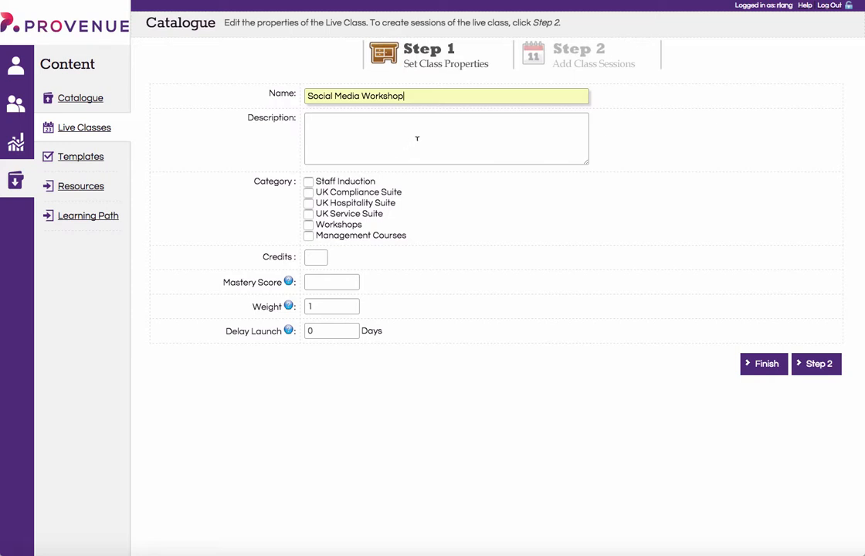
# Assign the live class to the Workshops category and continue to adding class sessions.
pyautogui.click(309, 224)
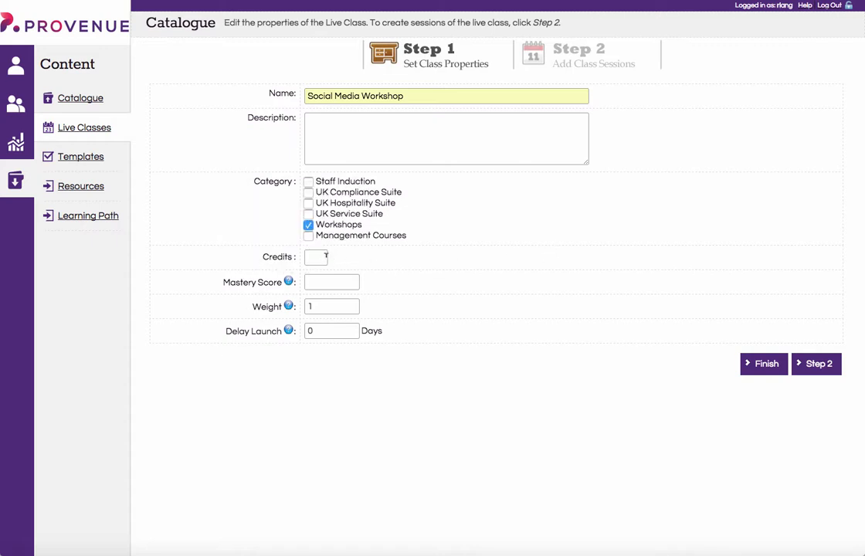
pyautogui.moveTo(290, 285)
pyautogui.click(821, 366)
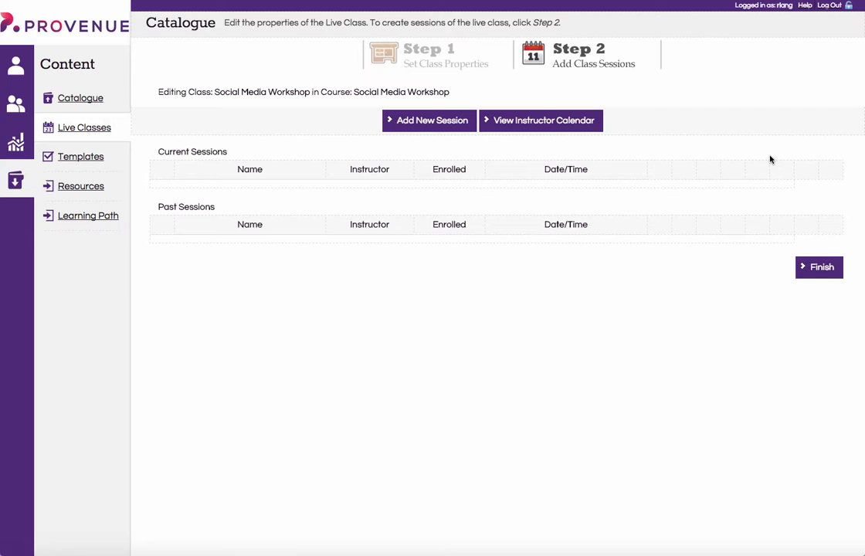
# Start a new session for the class and name it "Social Media for Venue Sales Staff".
pyautogui.click(415, 121)
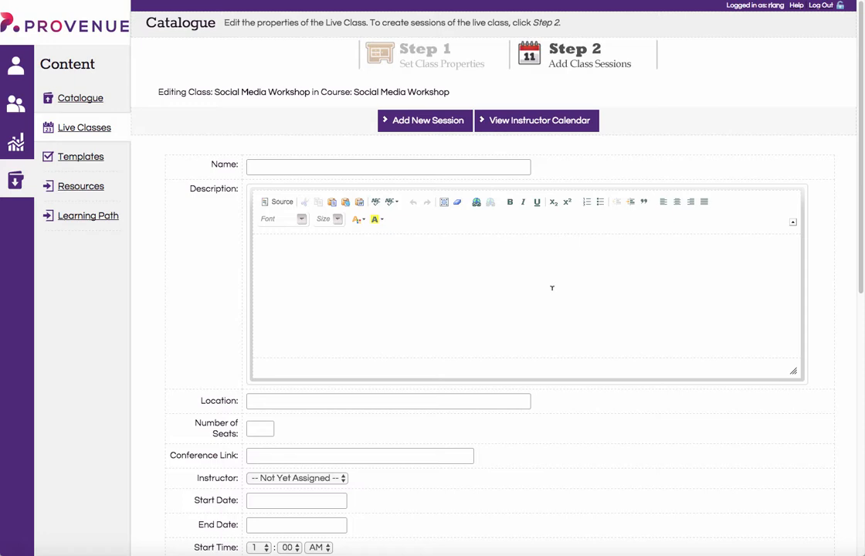
pyautogui.click(489, 167)
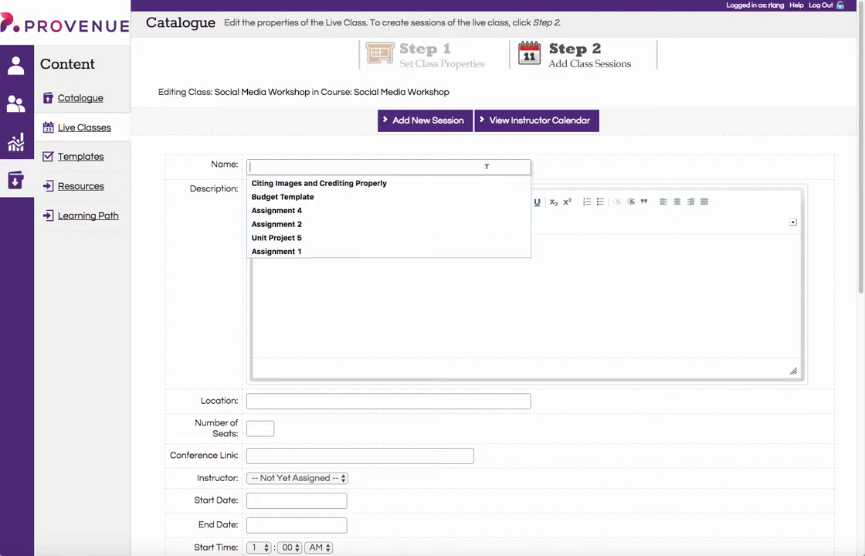
pyautogui.write('socia')
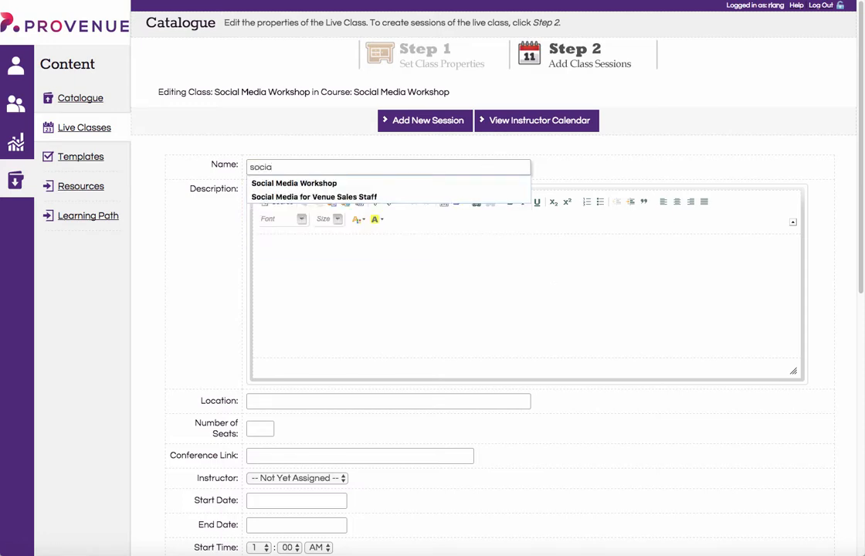
pyautogui.press('Down')
pyautogui.press('Down')
pyautogui.press('Return')
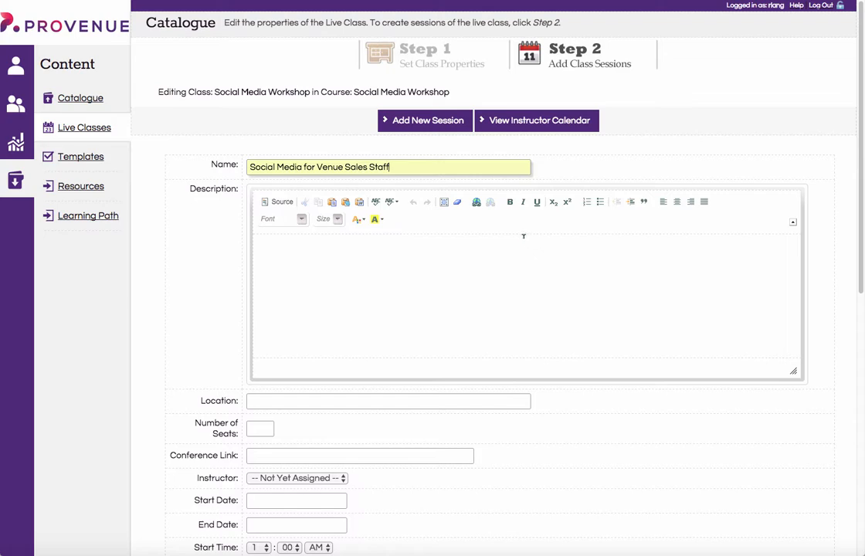
# Set the session's location to Swindon and its number of seats to 50.
pyautogui.click(340, 402)
pyautogui.click(341, 402)
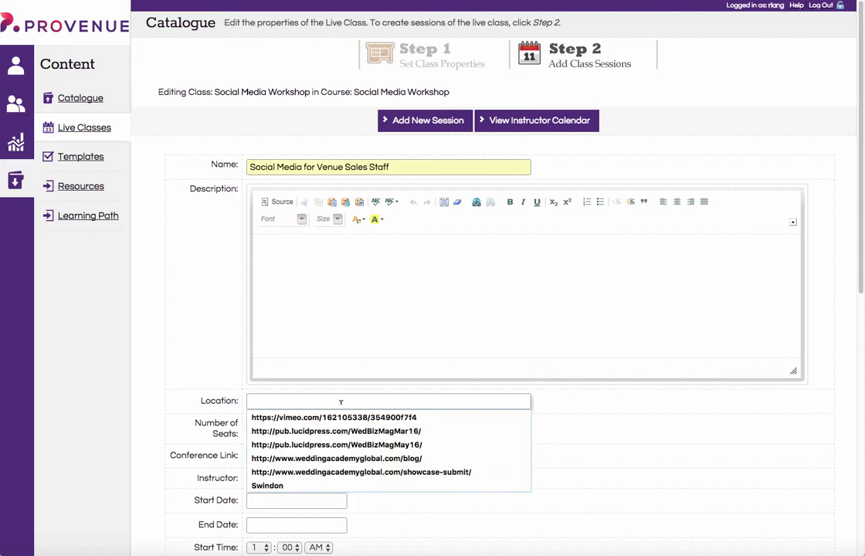
pyautogui.click(312, 426)
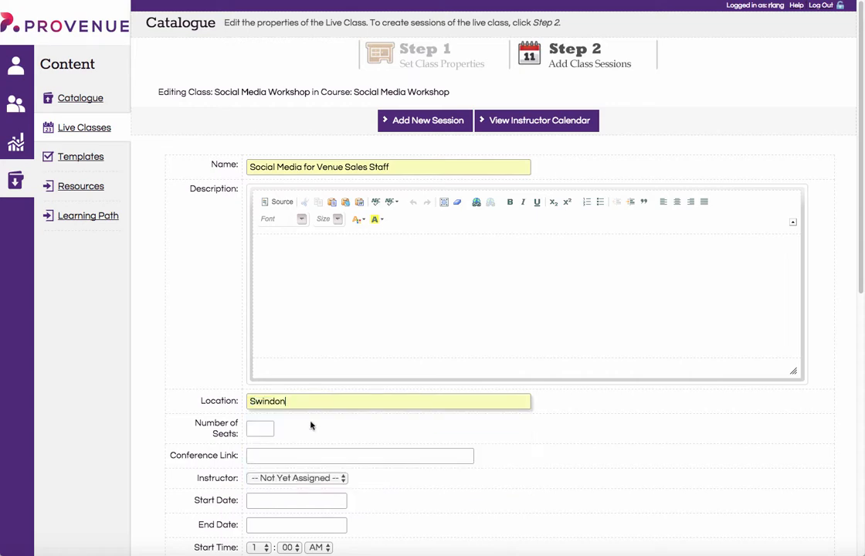
pyautogui.click(260, 428)
pyautogui.write('50')
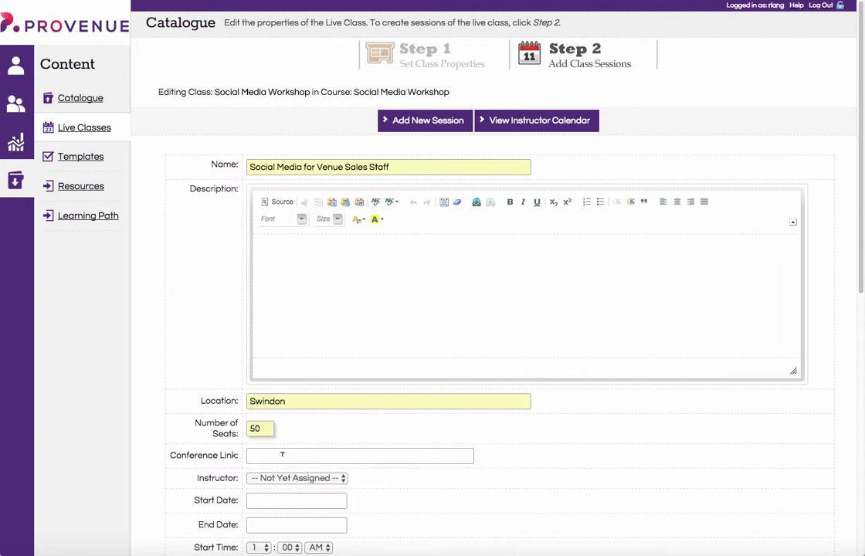
# Examine the session's conference link, date, registration, notification and attachment options, and finish the class without submitting the session.
pyautogui.scroll(-6, 446, 427)
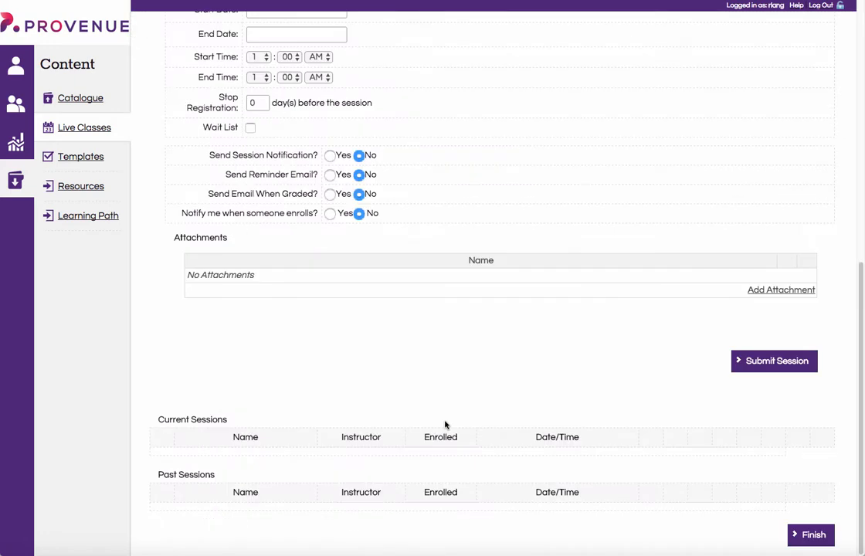
pyautogui.scroll(6, 446, 425)
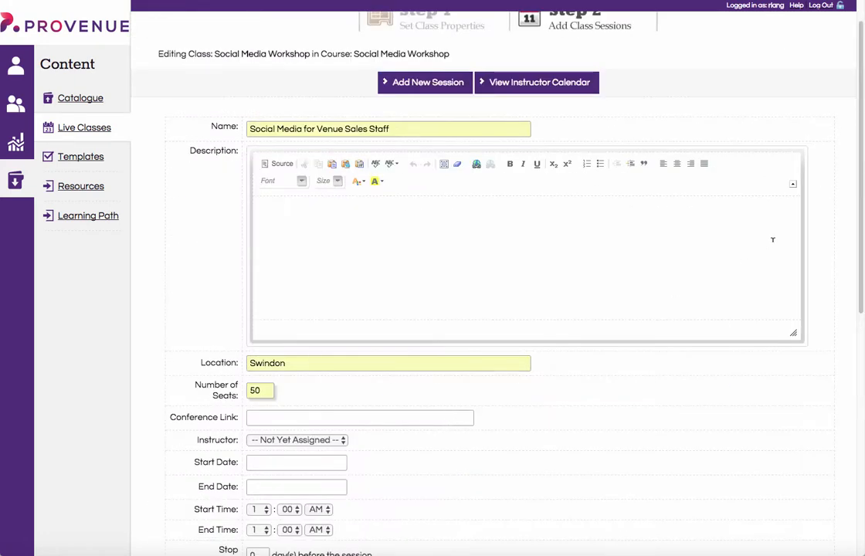
pyautogui.scroll(-3, 856, 320)
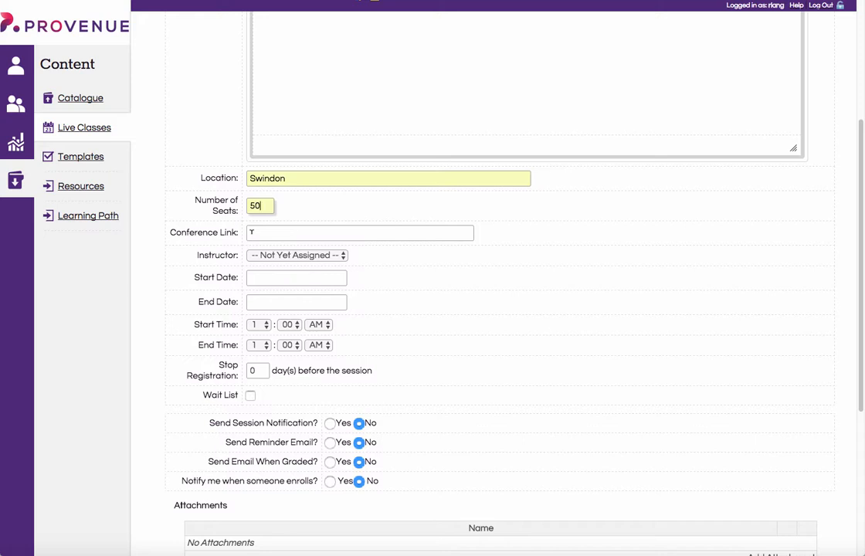
pyautogui.click(251, 231)
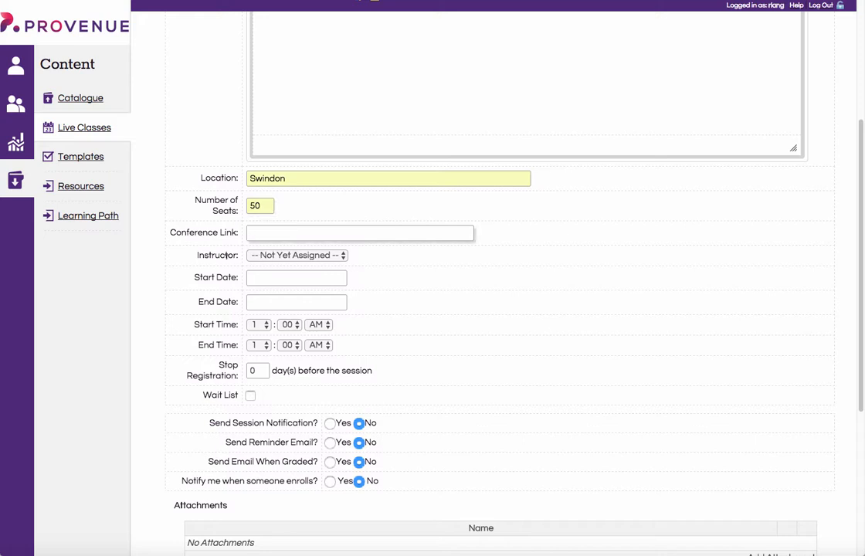
pyautogui.click(272, 275)
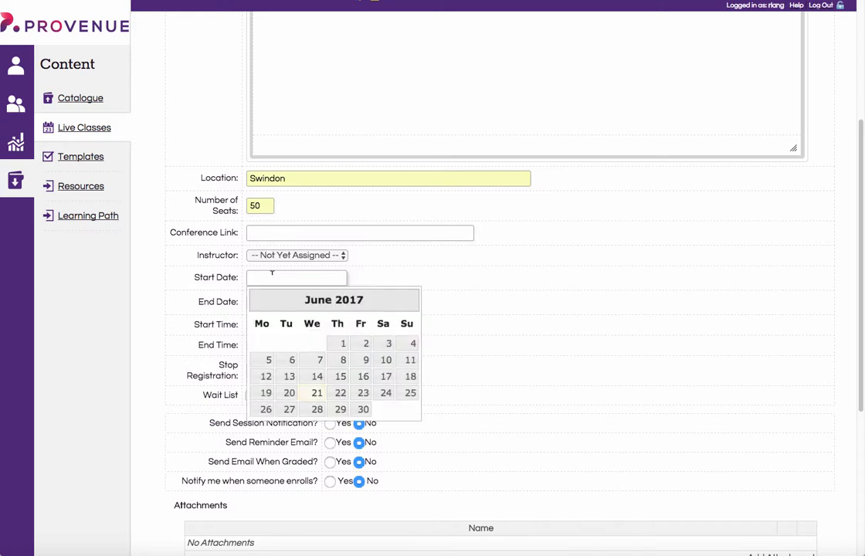
pyautogui.click(434, 279)
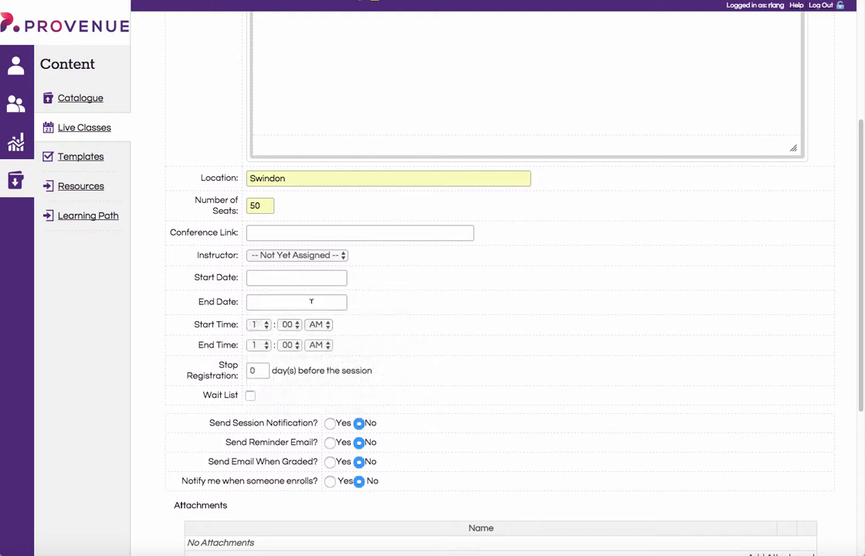
pyautogui.click(311, 301)
pyautogui.click(429, 301)
pyautogui.scroll(-4, 858, 330)
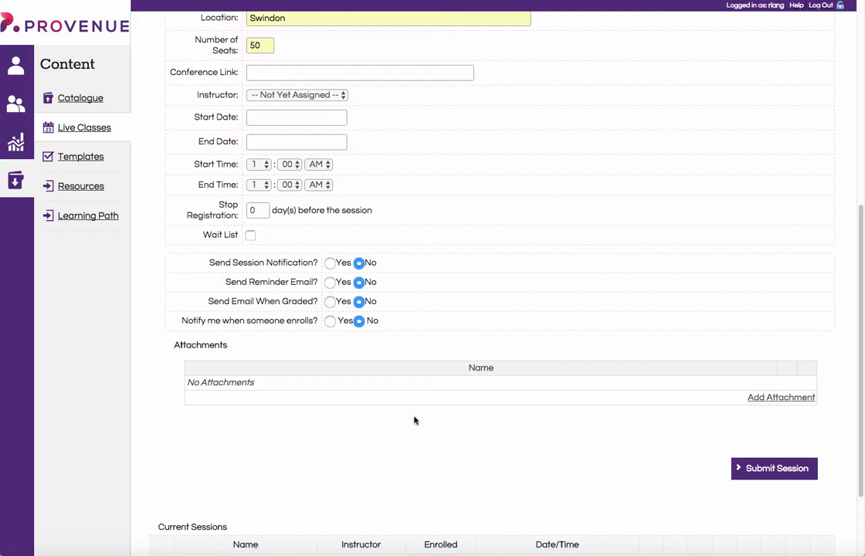
pyautogui.scroll(-3, 414, 420)
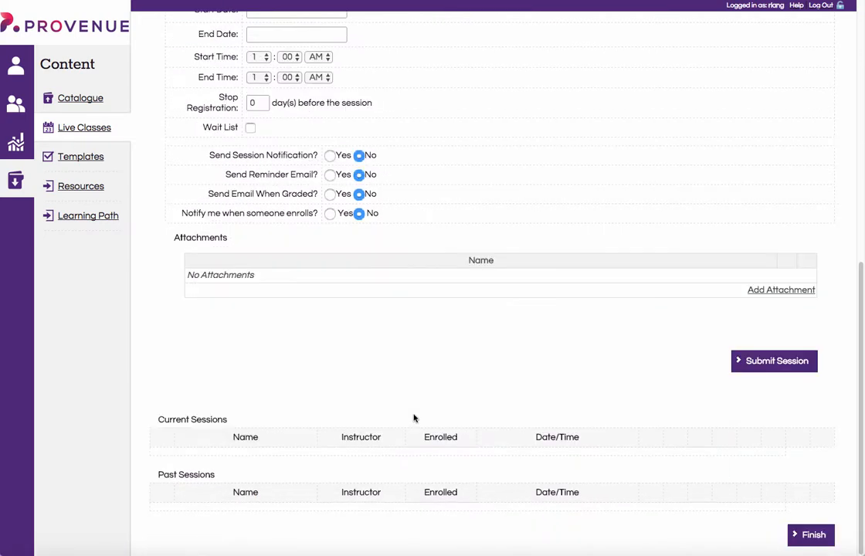
pyautogui.click(813, 541)
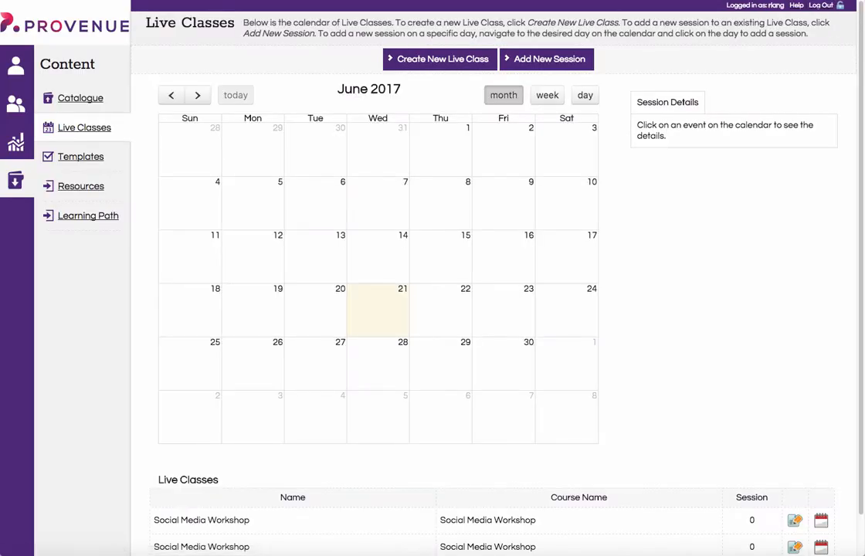
# View the sessions page of the first Social Media Workshop in the live class list and return to the calendar.
pyautogui.scroll(-1, 263, 345)
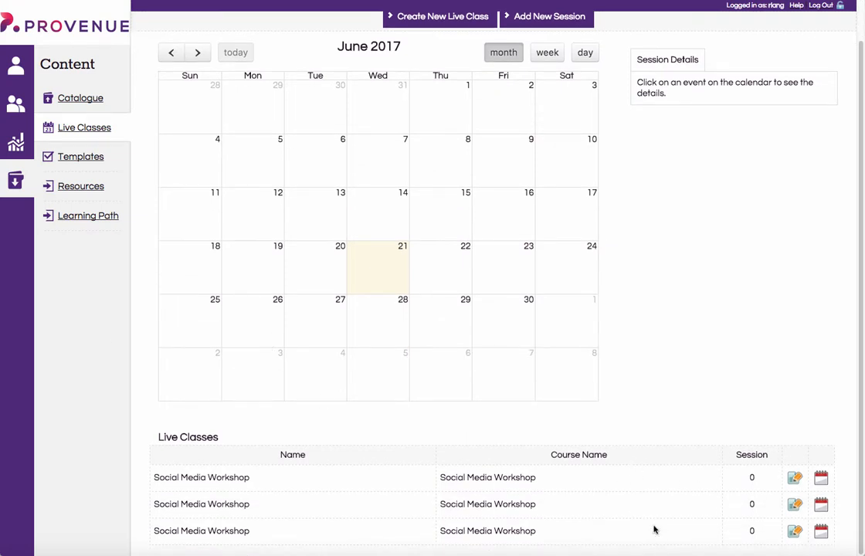
pyautogui.click(821, 479)
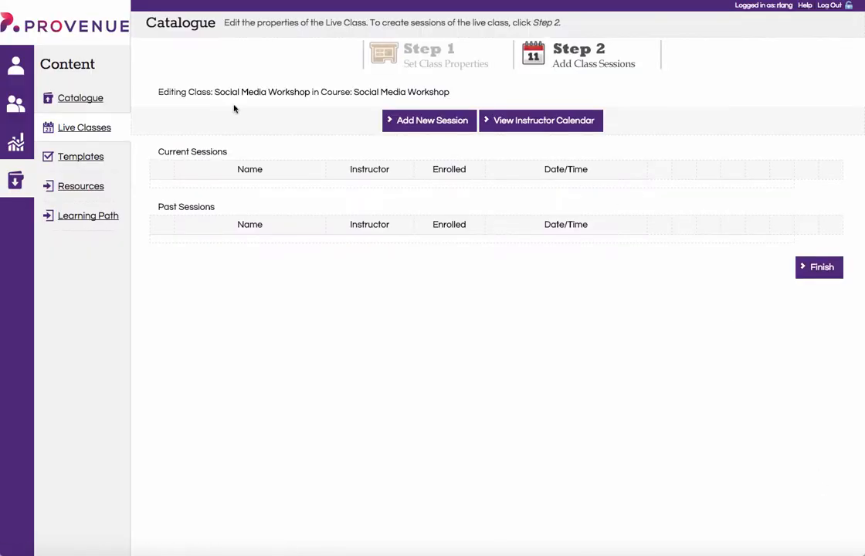
pyautogui.click(75, 127)
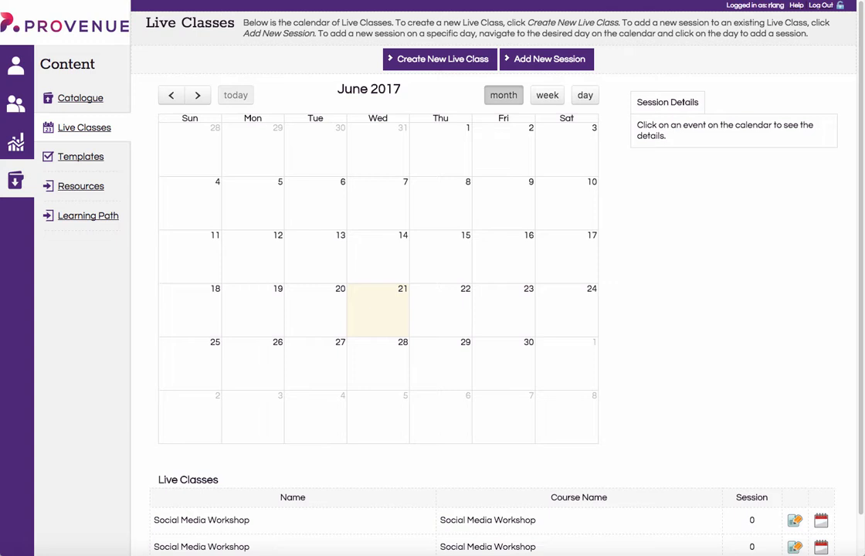
# Start a new survey template and name it "Staff Satisfaction Survey".
pyautogui.click(75, 159)
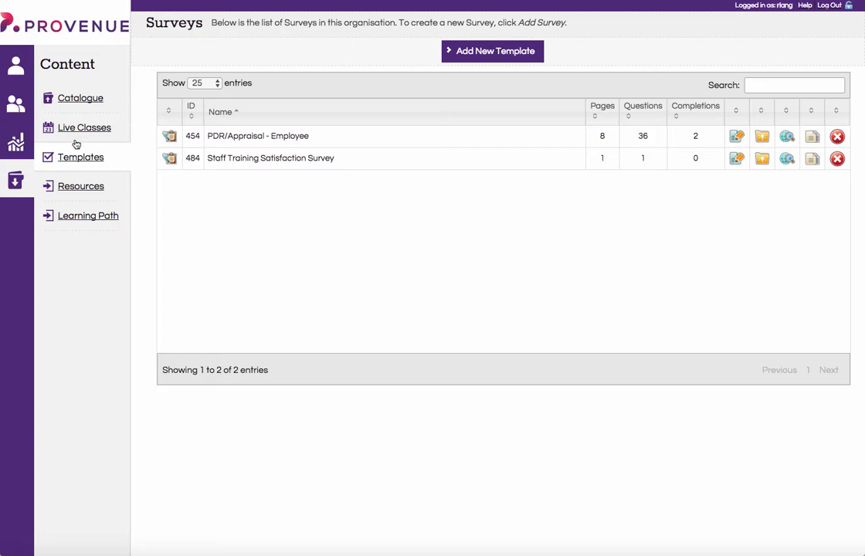
pyautogui.click(496, 52)
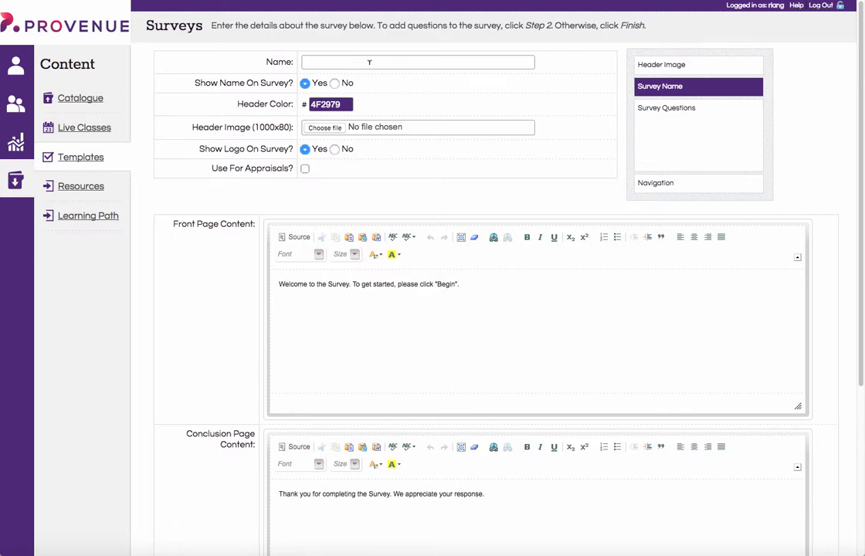
pyautogui.click(365, 60)
pyautogui.write('staff')
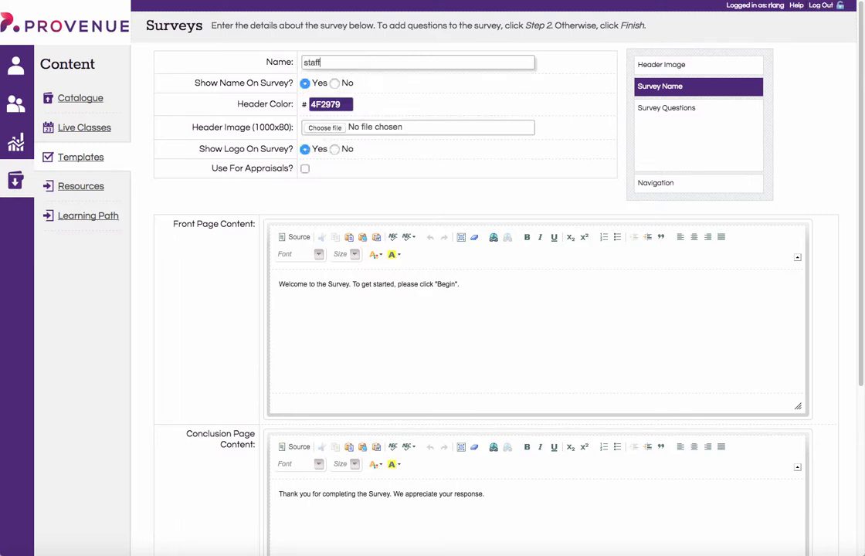
pyautogui.press('BackSpace')
pyautogui.press('BackSpace')
pyautogui.press('BackSpace')
pyautogui.press('BackSpace')
pyautogui.press('BackSpace')
pyautogui.write('St')
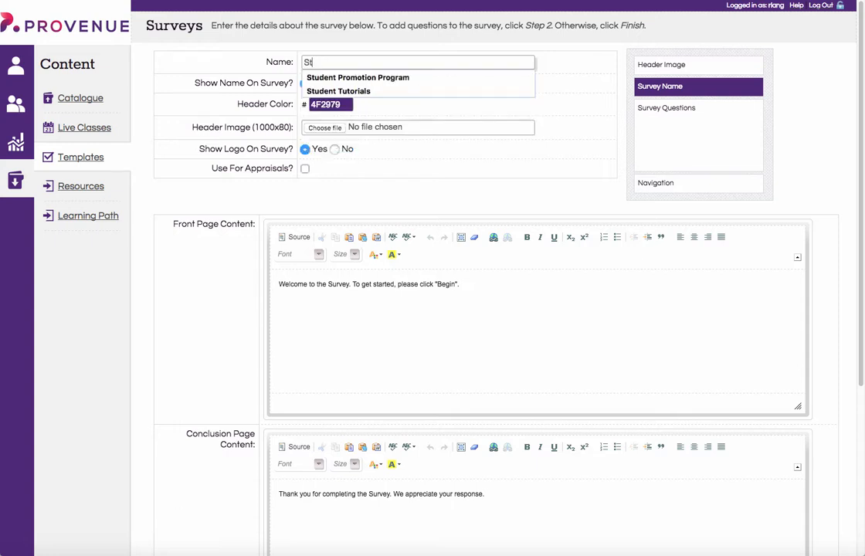
pyautogui.write('aff Sat')
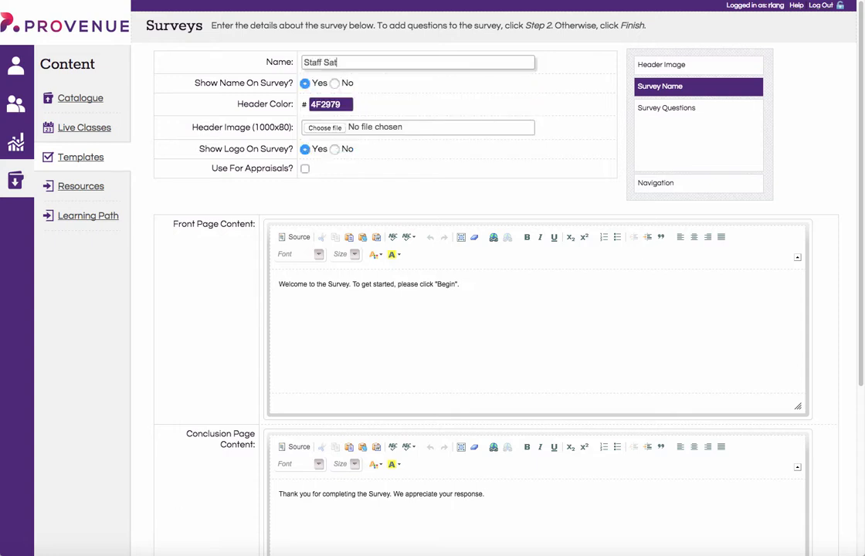
pyautogui.write('isfaction Survey')
# Try the appraisal option but leave it off, review the remaining survey settings and continue to creating the survey questions.
pyautogui.click(305, 169)
pyautogui.click(305, 169)
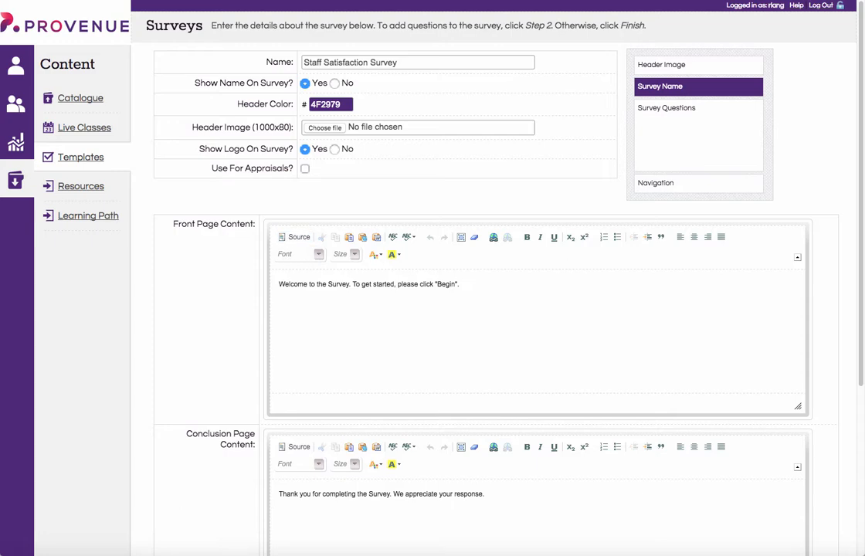
pyautogui.moveTo(861, 178); pyautogui.dragTo(846, 349)
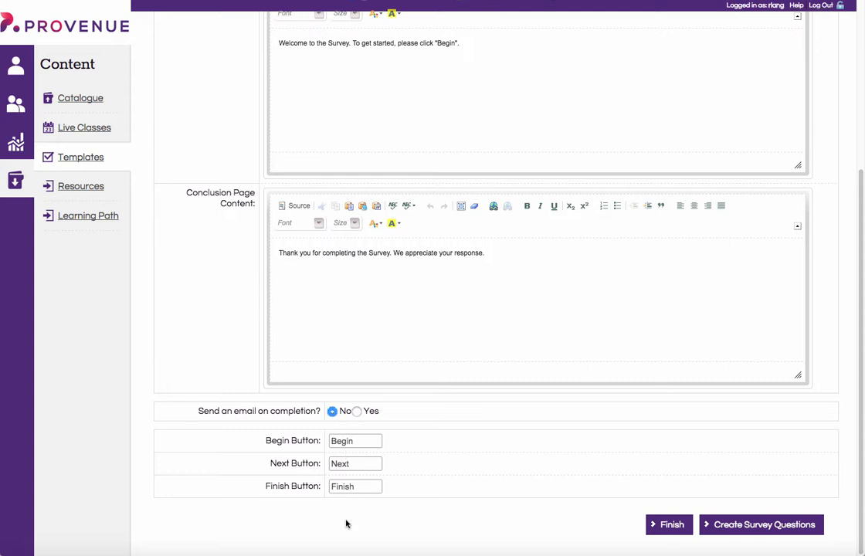
pyautogui.click(767, 525)
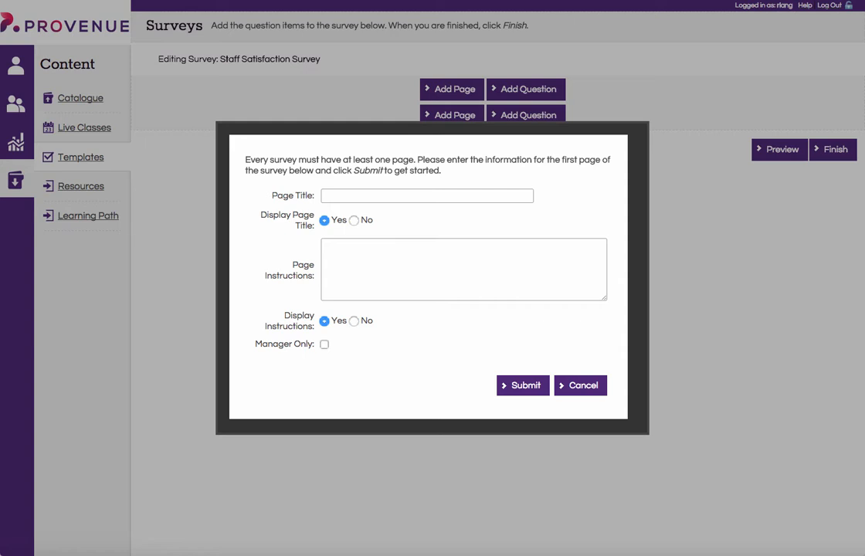
# Create the survey's first page with the title "Test", keeping the page title and instructions displayed.
pyautogui.click(378, 196)
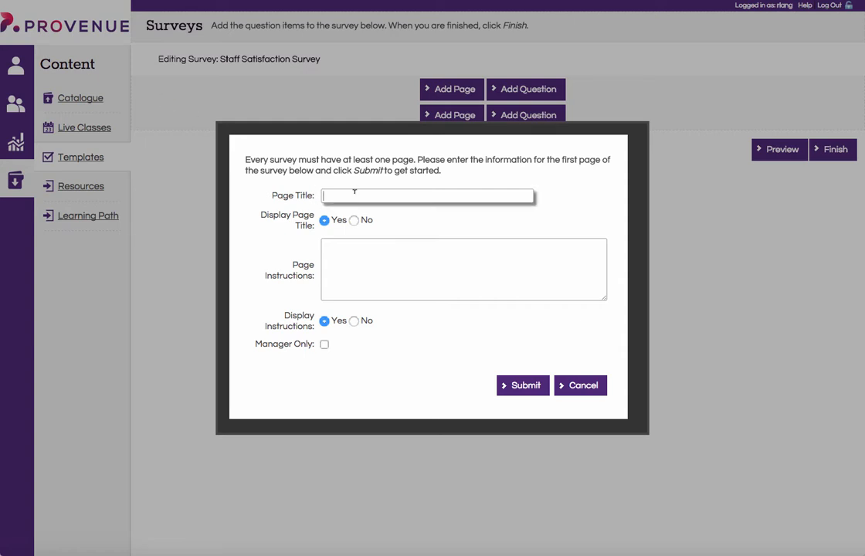
pyautogui.write('Test')
pyautogui.press('Down')
pyautogui.press('Return')
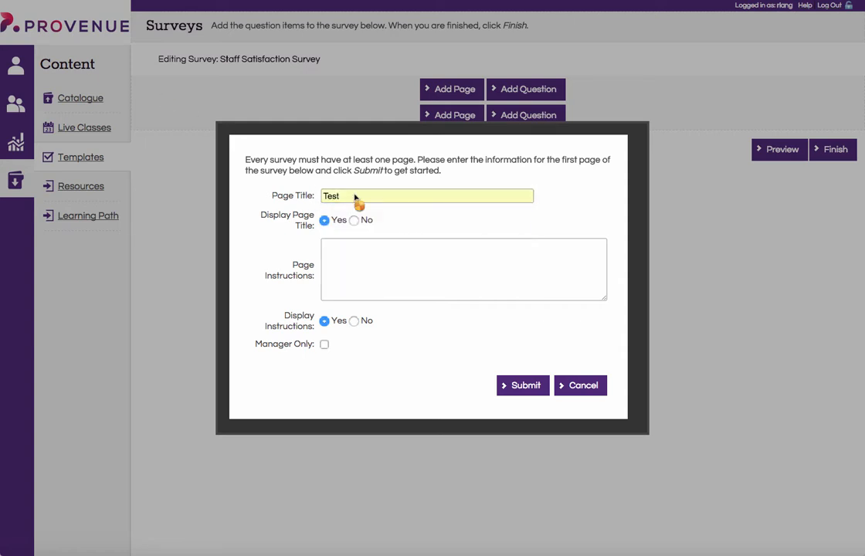
pyautogui.click(529, 385)
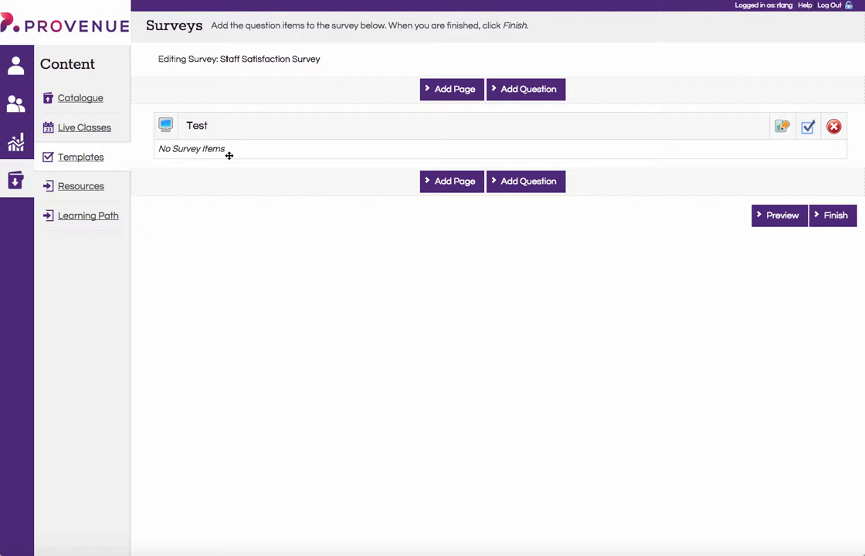
# Review the question types that can be added to the Test page, without adding one, and return to the survey template list.
pyautogui.click(547, 183)
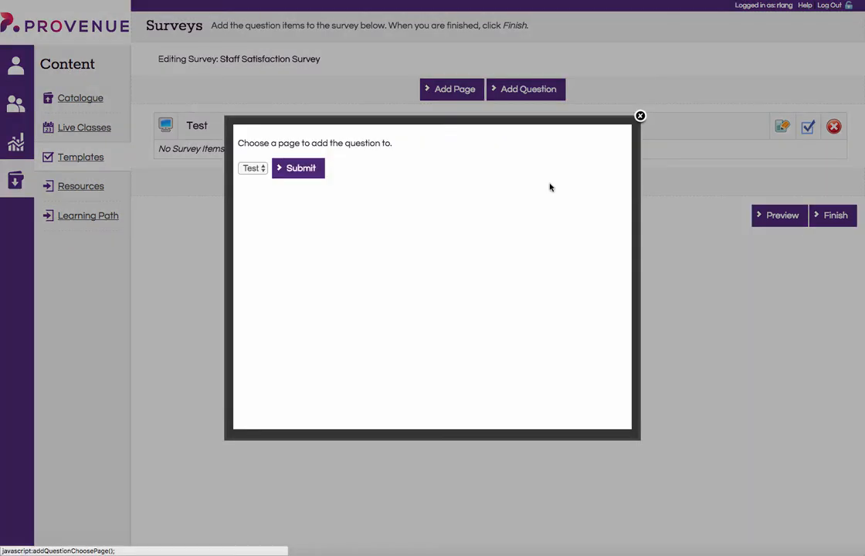
pyautogui.click(297, 169)
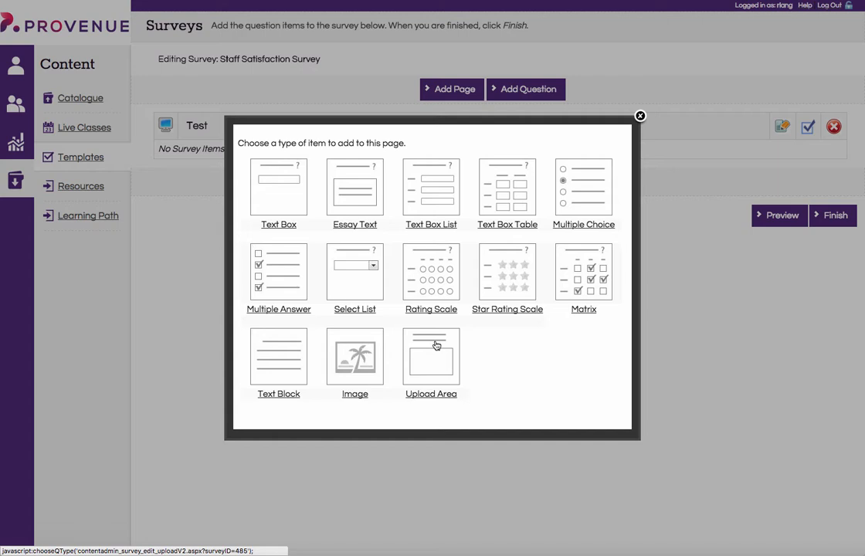
pyautogui.click(641, 116)
pyautogui.click(93, 157)
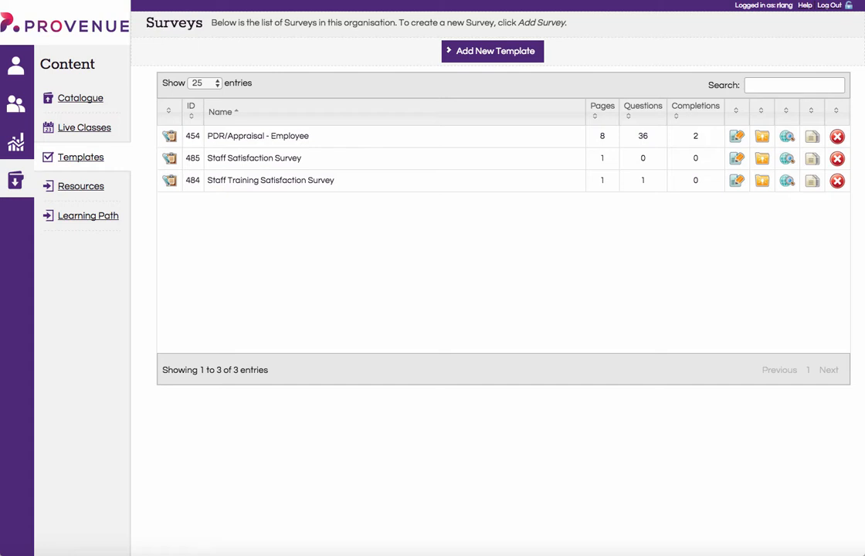
# Examine the surveys that can be added to the Data Protection course's content and return to the course catalogue.
pyautogui.click(79, 99)
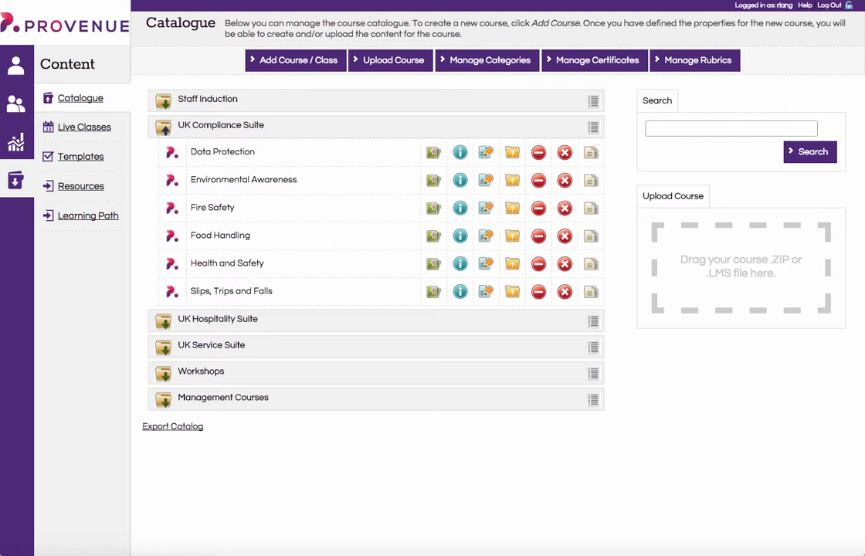
pyautogui.click(514, 154)
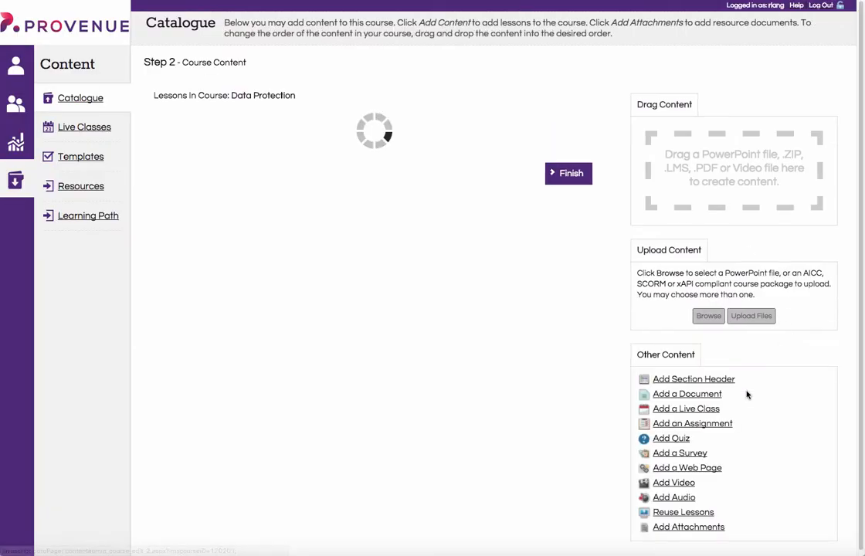
pyautogui.click(687, 455)
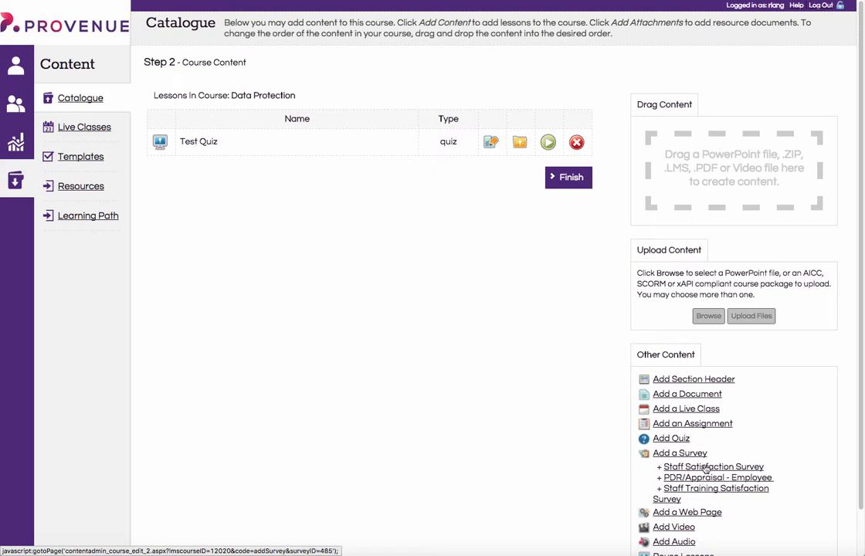
pyautogui.click(72, 96)
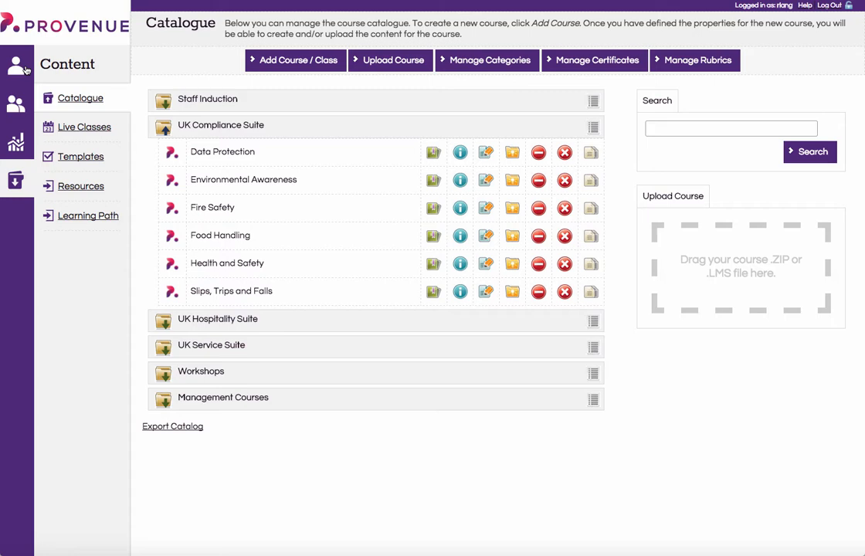
# View the standard Survey Report among the additional reports.
pyautogui.click(18, 145)
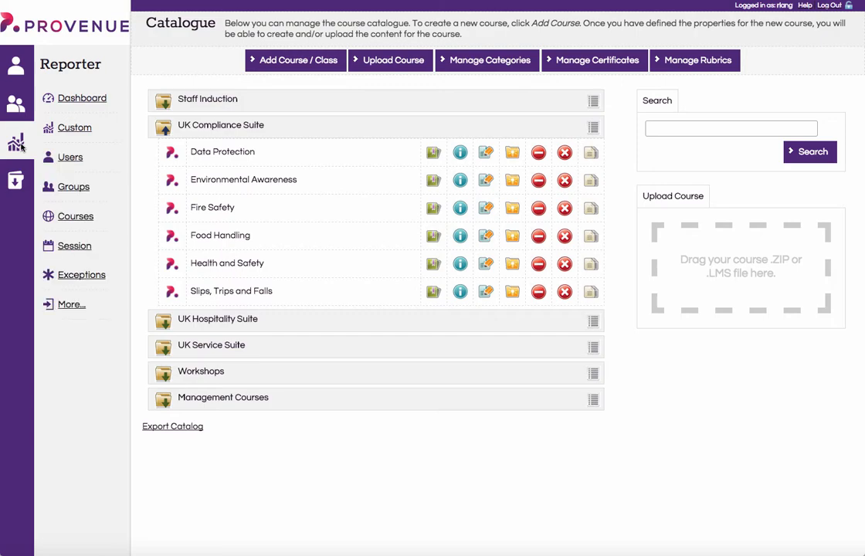
pyautogui.click(74, 306)
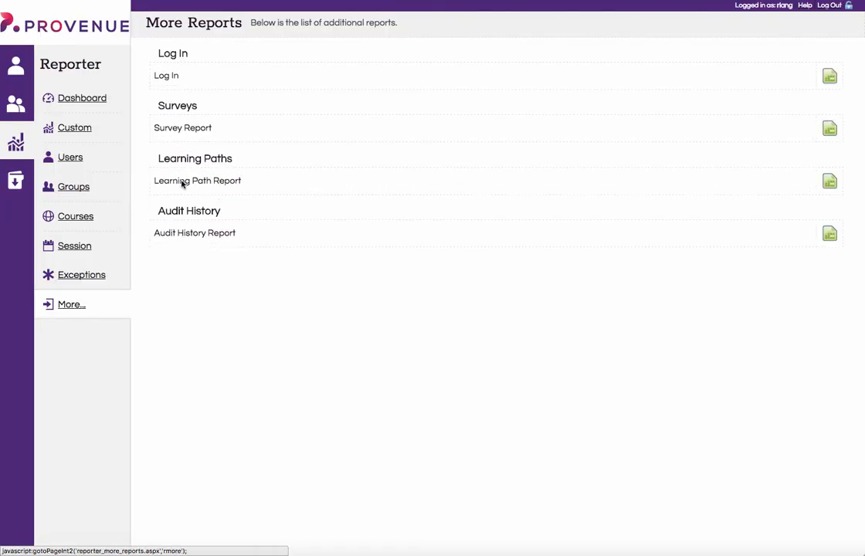
pyautogui.click(829, 128)
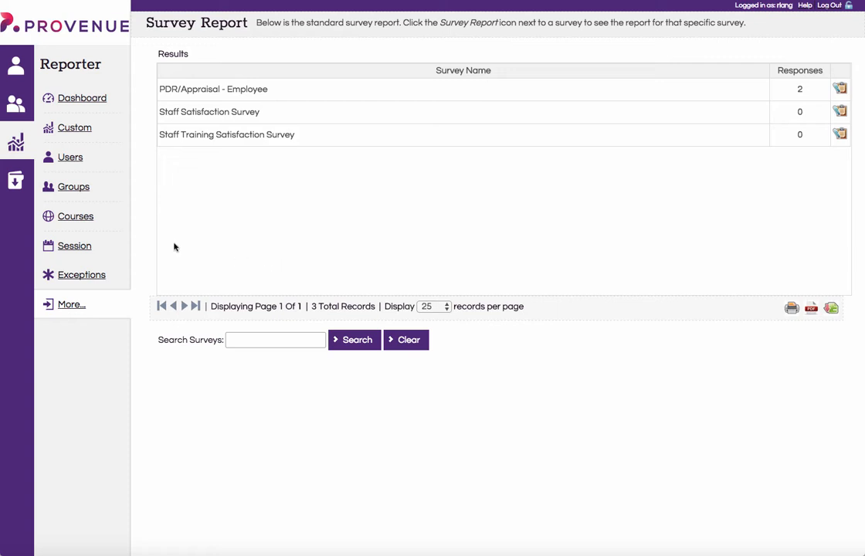
# Examine the content area's resource folders and the form for adding a folder, and return to the resources without creating one.
pyautogui.click(15, 165)
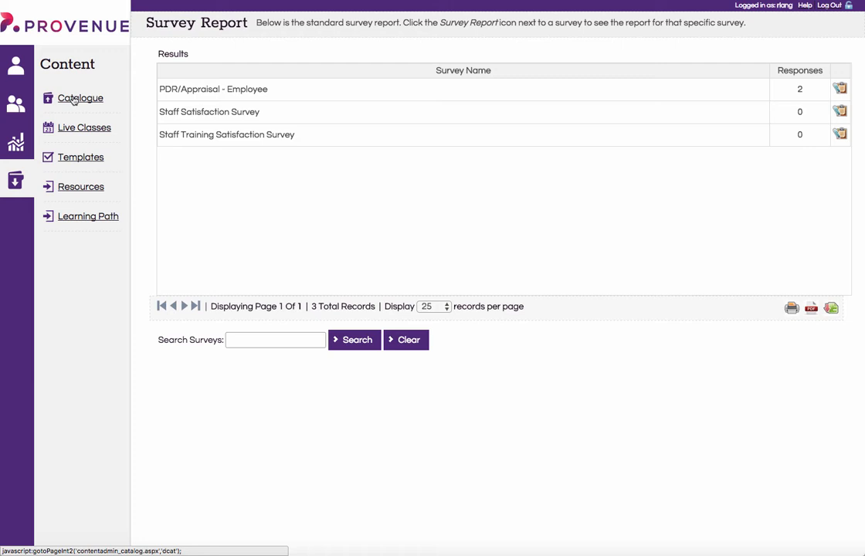
pyautogui.click(79, 195)
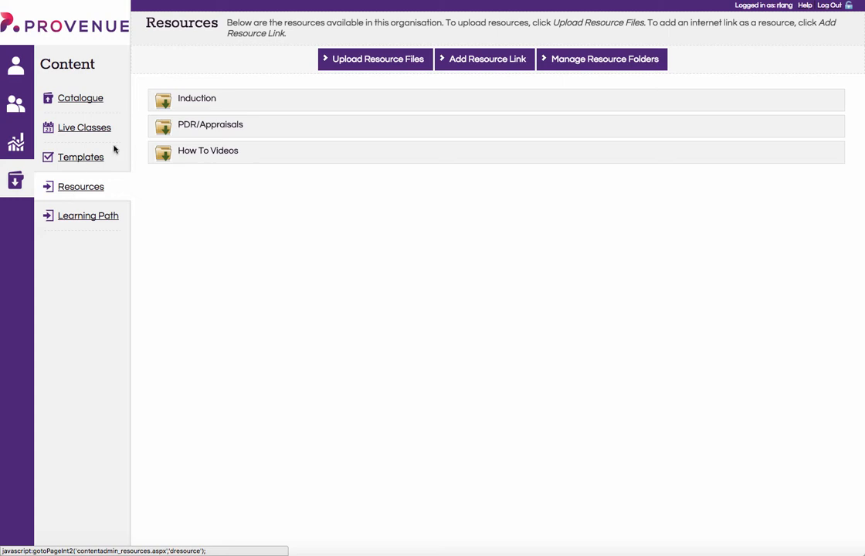
pyautogui.click(620, 61)
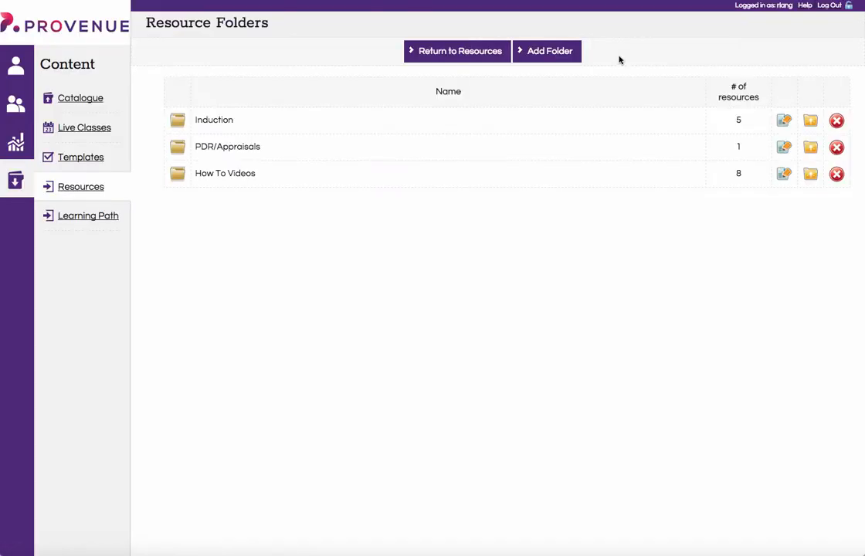
pyautogui.click(548, 52)
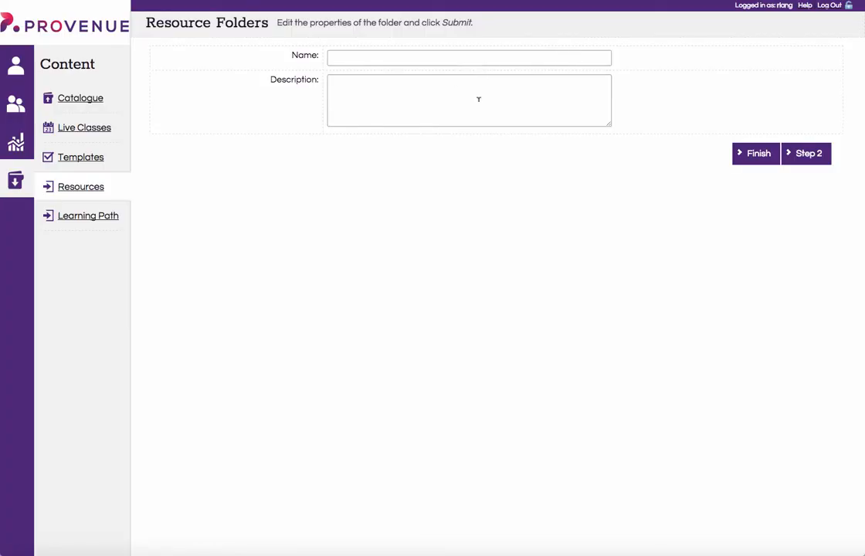
pyautogui.click(71, 187)
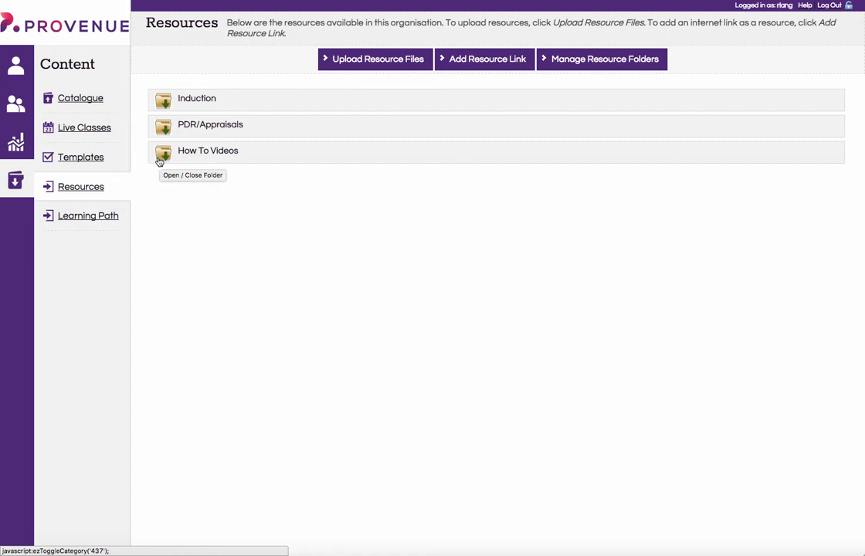
# Examine the form for adding a resource link, including its folder choices, and the options for uploading resource files.
pyautogui.click(460, 63)
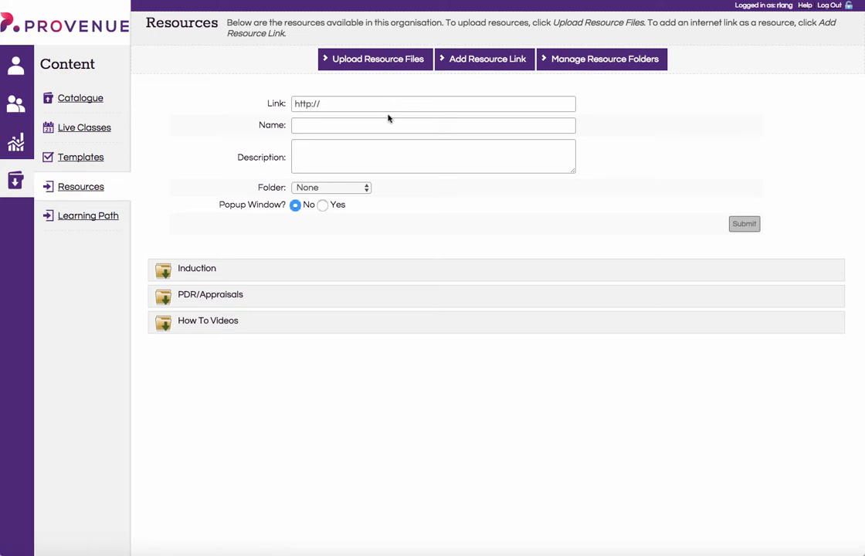
pyautogui.click(359, 187)
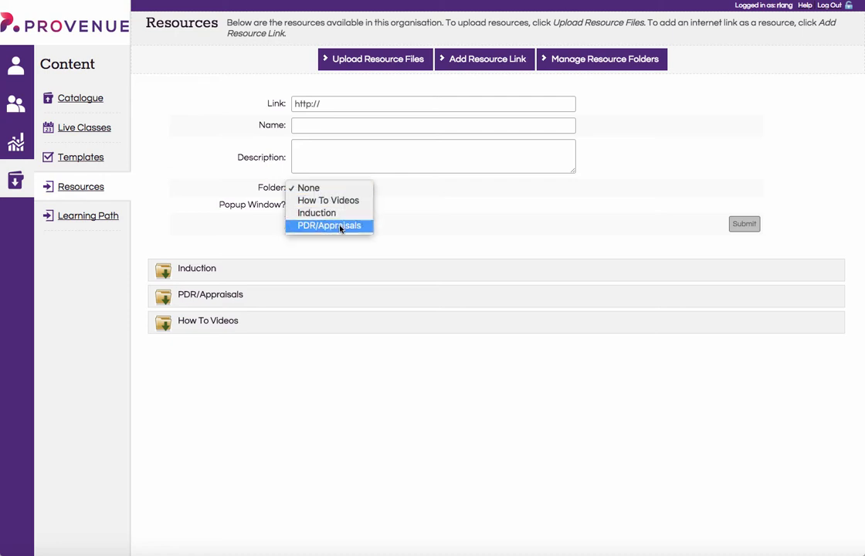
pyautogui.click(382, 192)
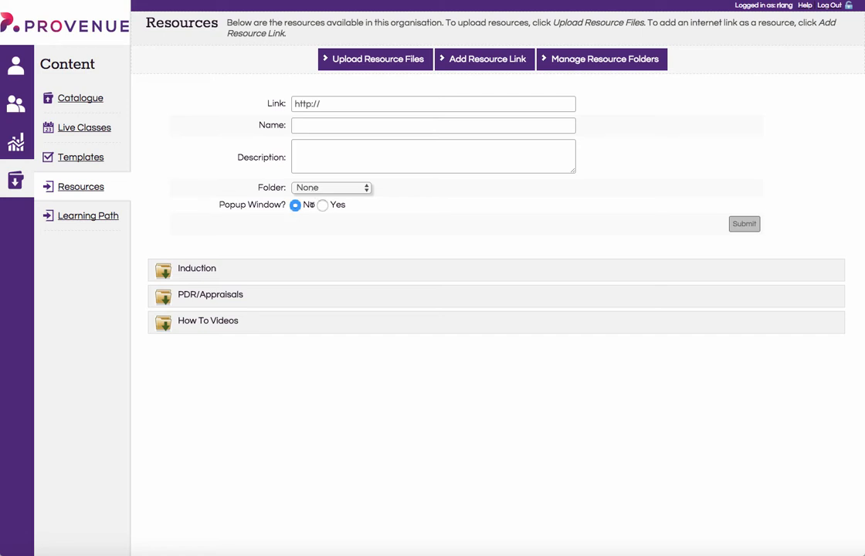
pyautogui.click(360, 60)
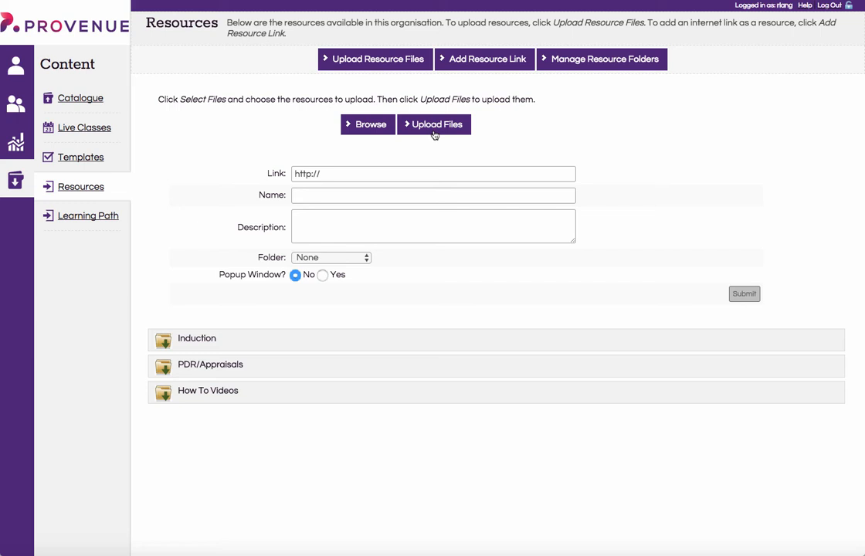
# Open the list of learning paths in the content area.
pyautogui.click(87, 219)
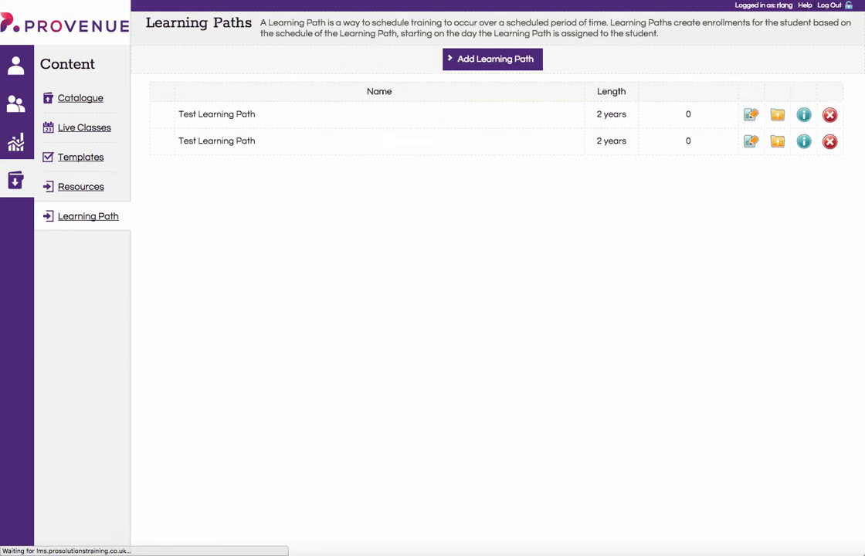